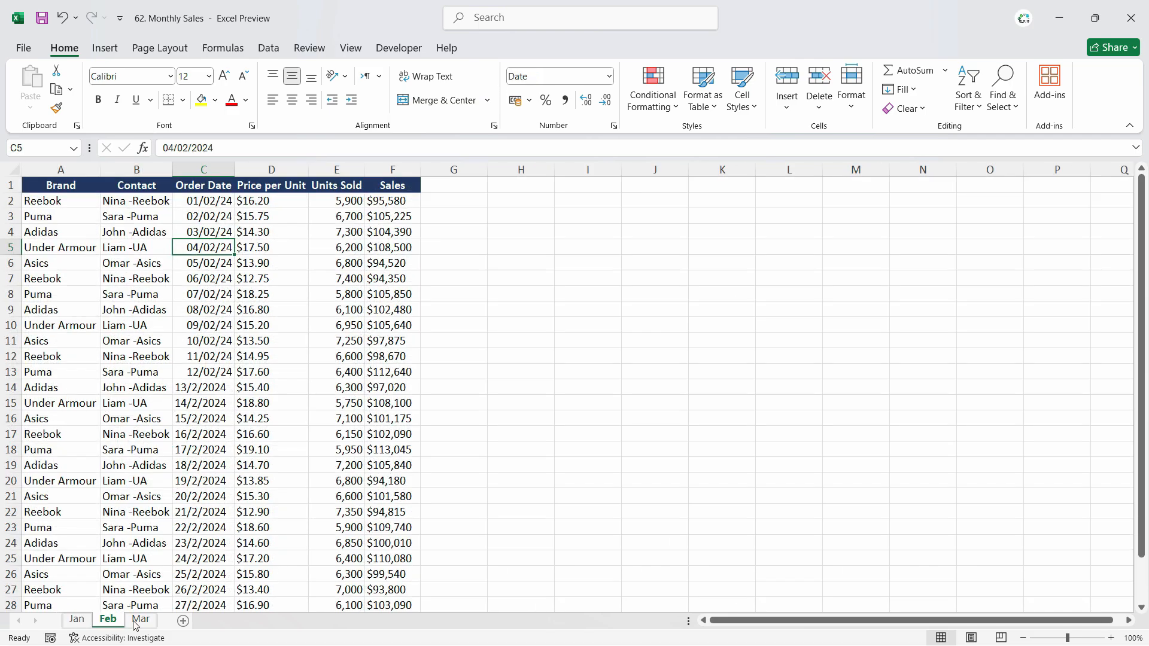
Look through the Jan, Feb and Mar sheets to compare their column layout and sales records.
click(140, 621)
click(111, 622)
click(77, 620)
click(109, 620)
click(140, 622)
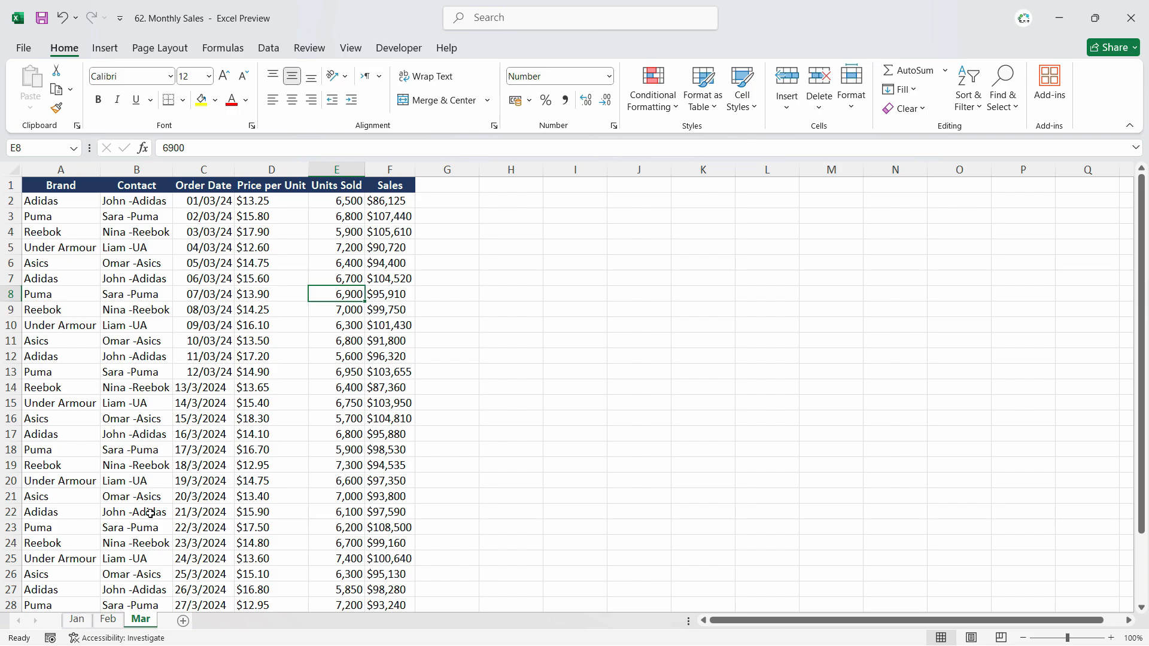
click(108, 620)
click(77, 620)
click(139, 623)
Add a new sheet after Mar and name it Total.
click(183, 622)
double_click(198, 621)
text(Total)
key(Return)
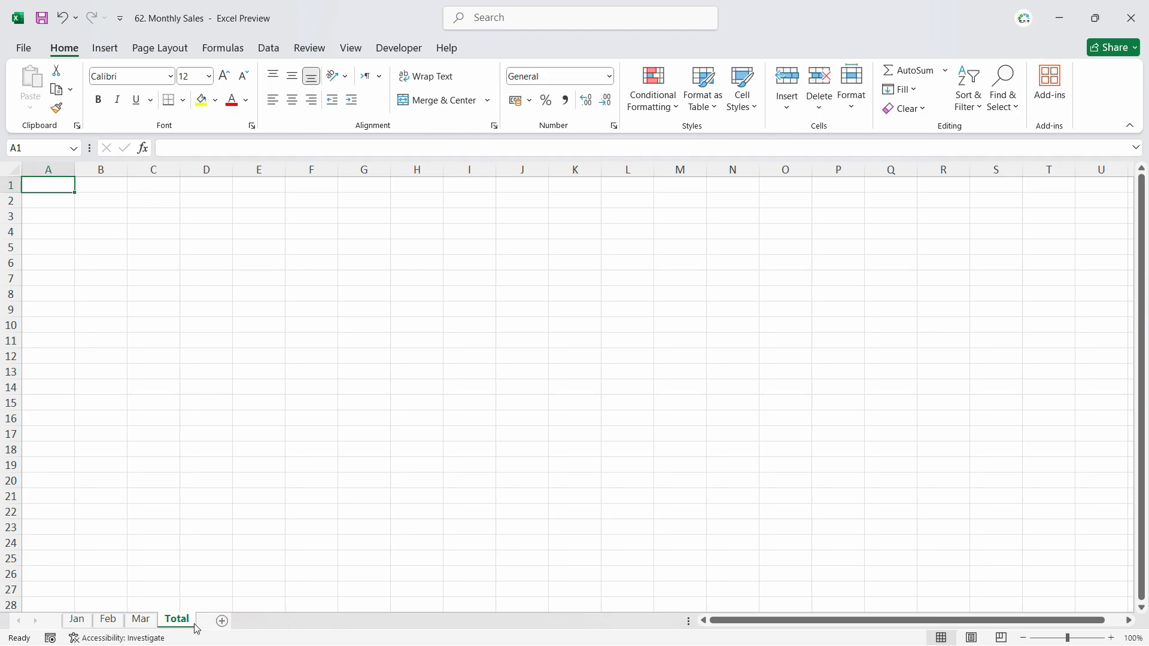
Copy the Jan sheet's whole table with its headers and paste it into the Total sheet at A1.
click(76, 619)
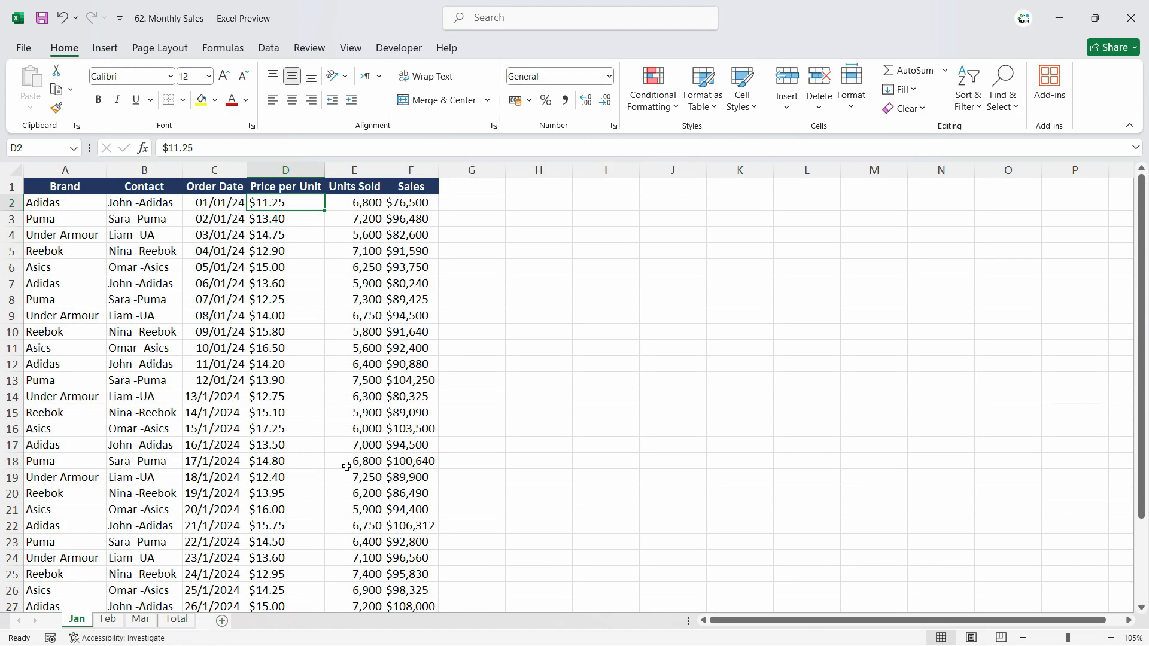
click(47, 183)
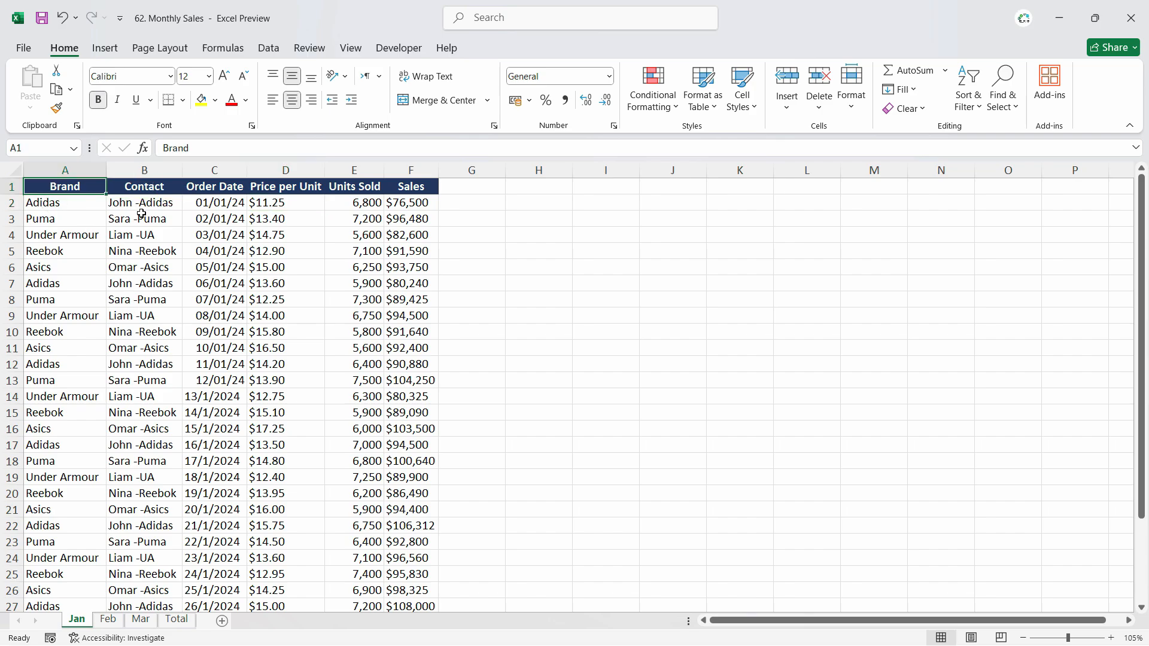
key(shift+Right)
key(ctrl+shift+Down)
key(shift+Right)
key(shift+Right)
key(shift+Right)
key(shift+Right)
key(ctrl+c)
key(ctrl+Page_Down)
key(ctrl+Page_Down)
key(ctrl+Page_Down)
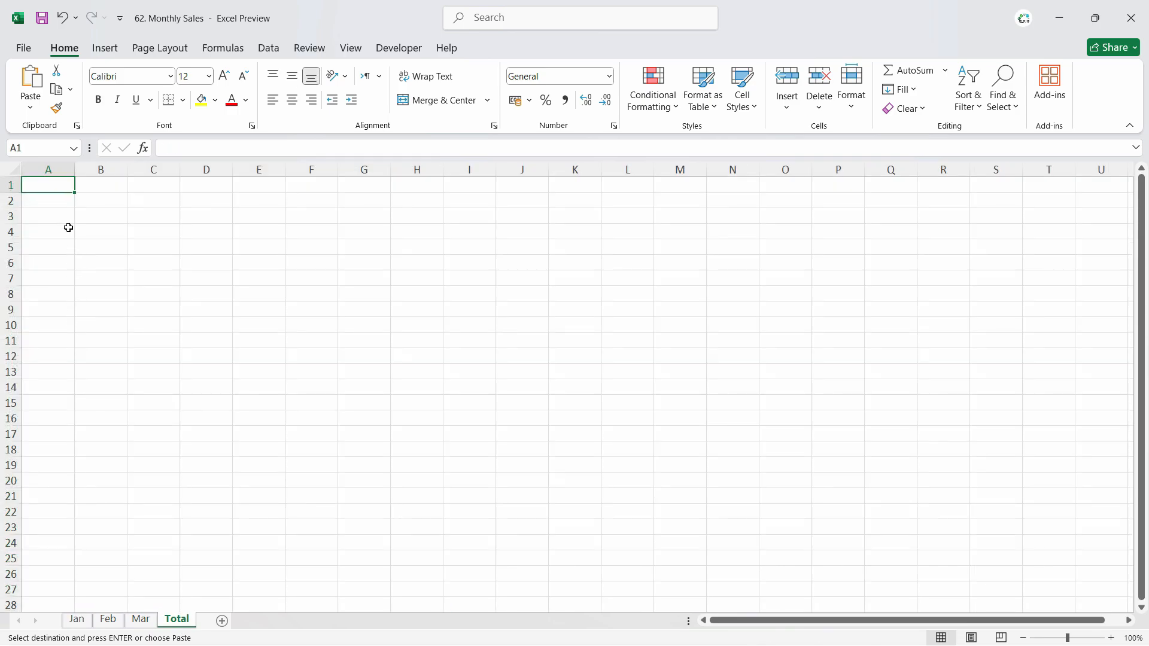
key(ctrl+v)
scroll(126, 383, down, 9)
scroll(65, 375, up, 2)
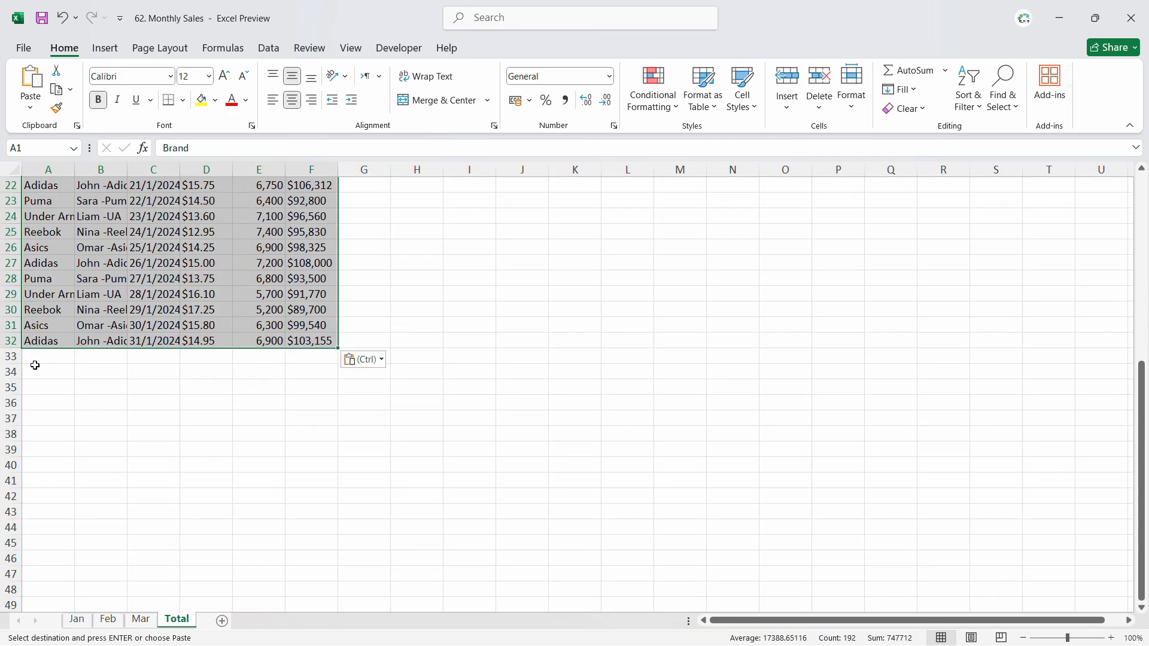
Copy the Feb data rows without the headers and paste them into Total at A33, below the January rows.
click(34, 361)
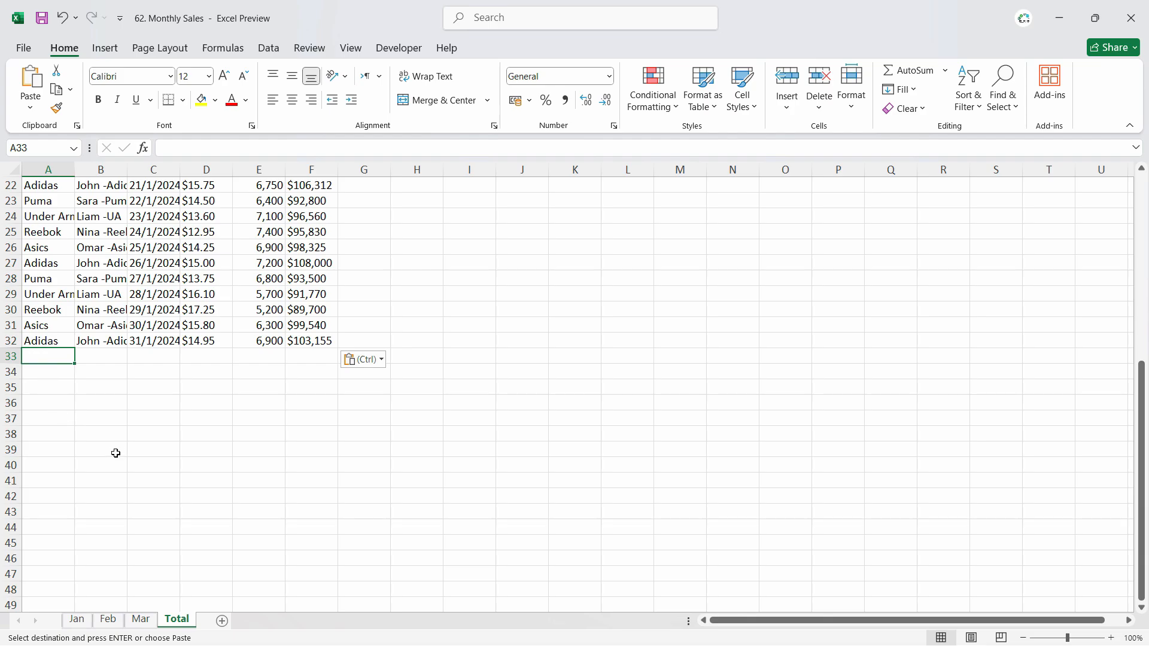
key(ctrl+Page_Up)
key(ctrl+Page_Up)
click(43, 201)
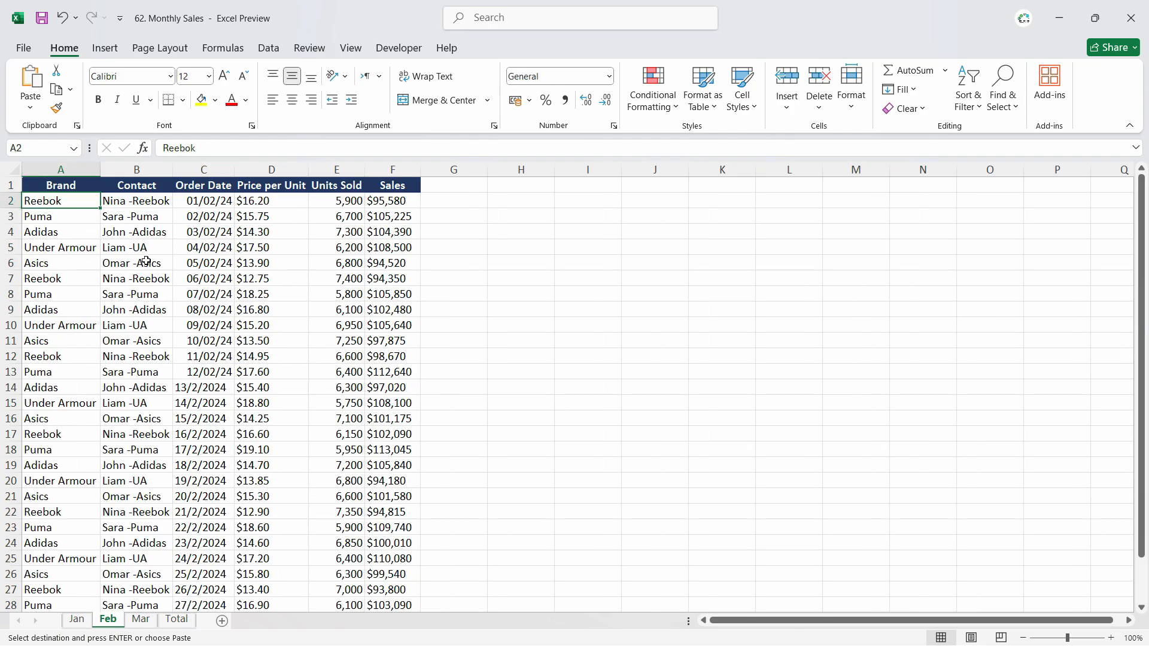
key(ctrl+shift+Right)
key(ctrl+shift+Down)
scroll(182, 255, up, 5)
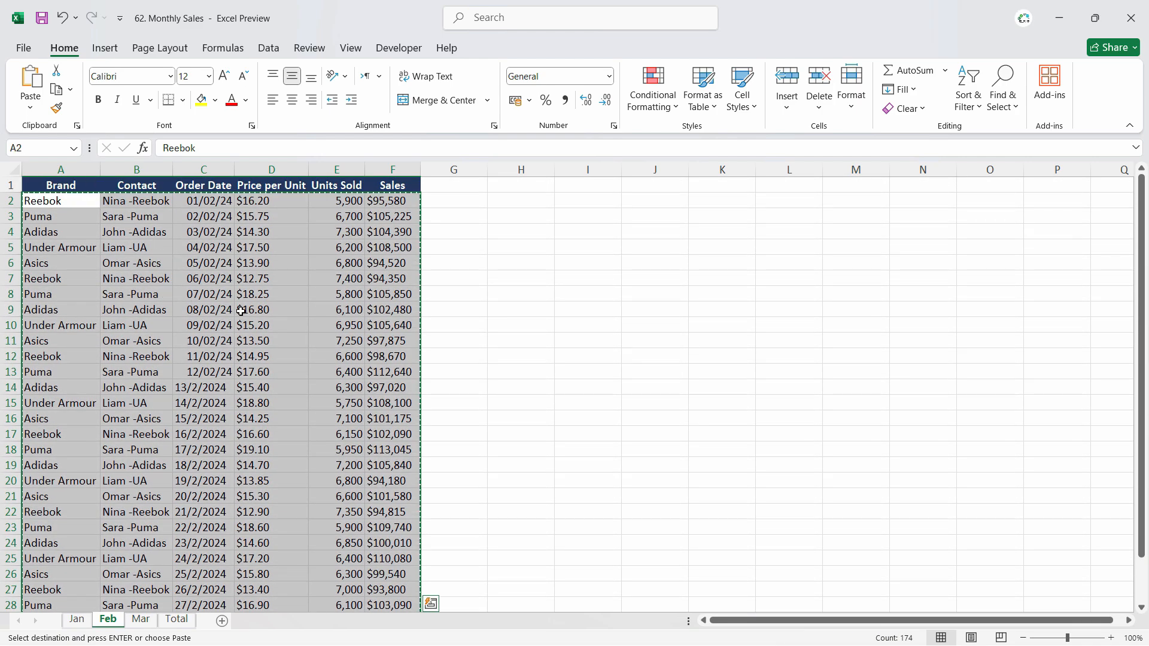
click(177, 620)
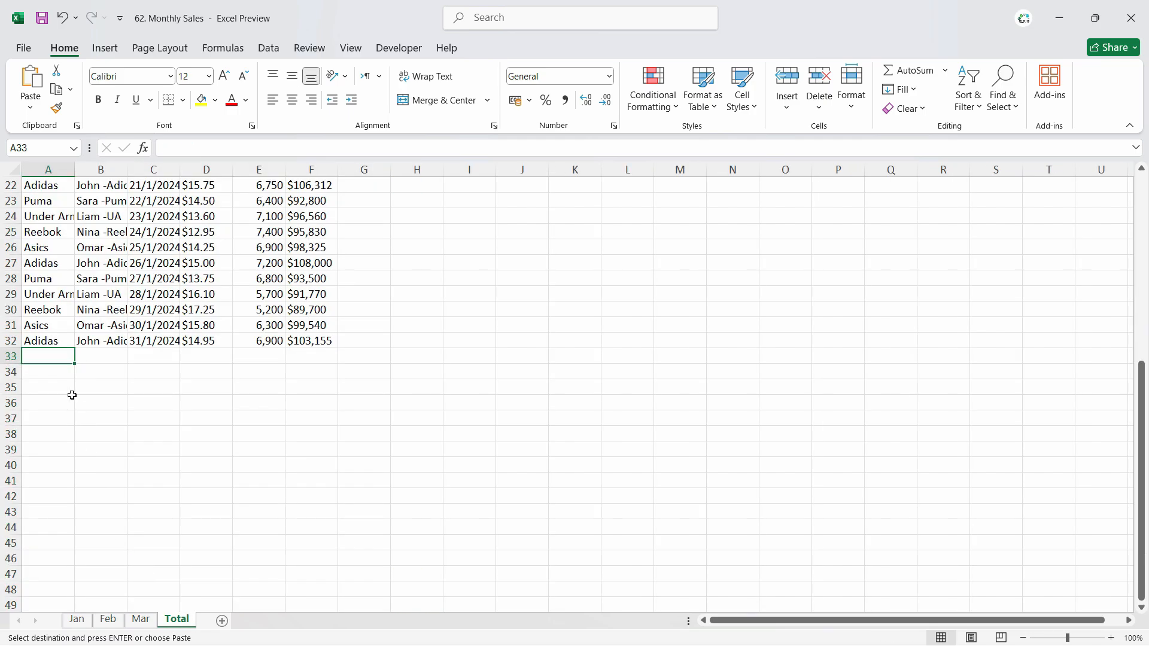
key(ctrl+v)
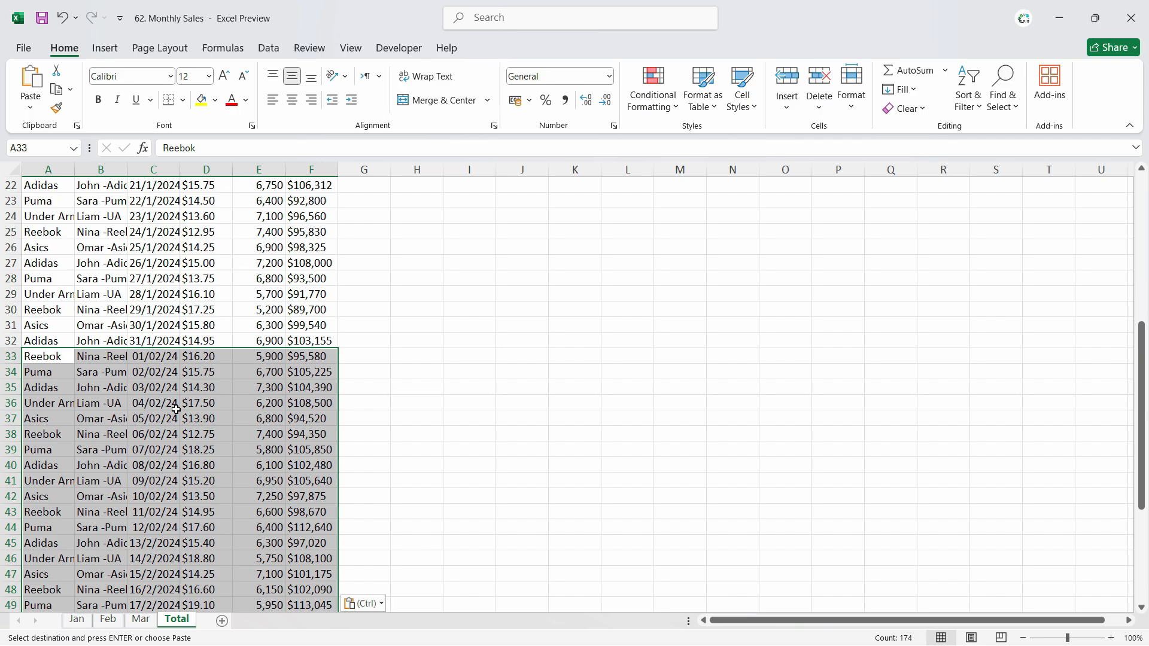
Undo both pastes in the Total sheet and clear the leftover range selections in Jan and Total.
key(ctrl+z)
key(ctrl+z)
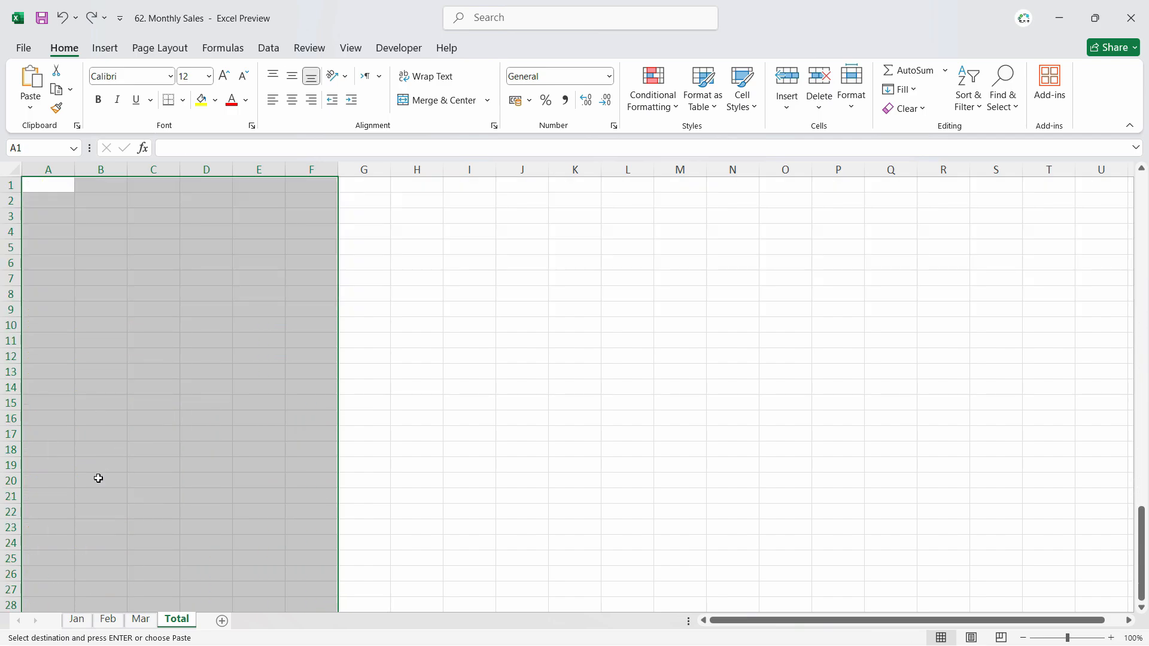
click(77, 620)
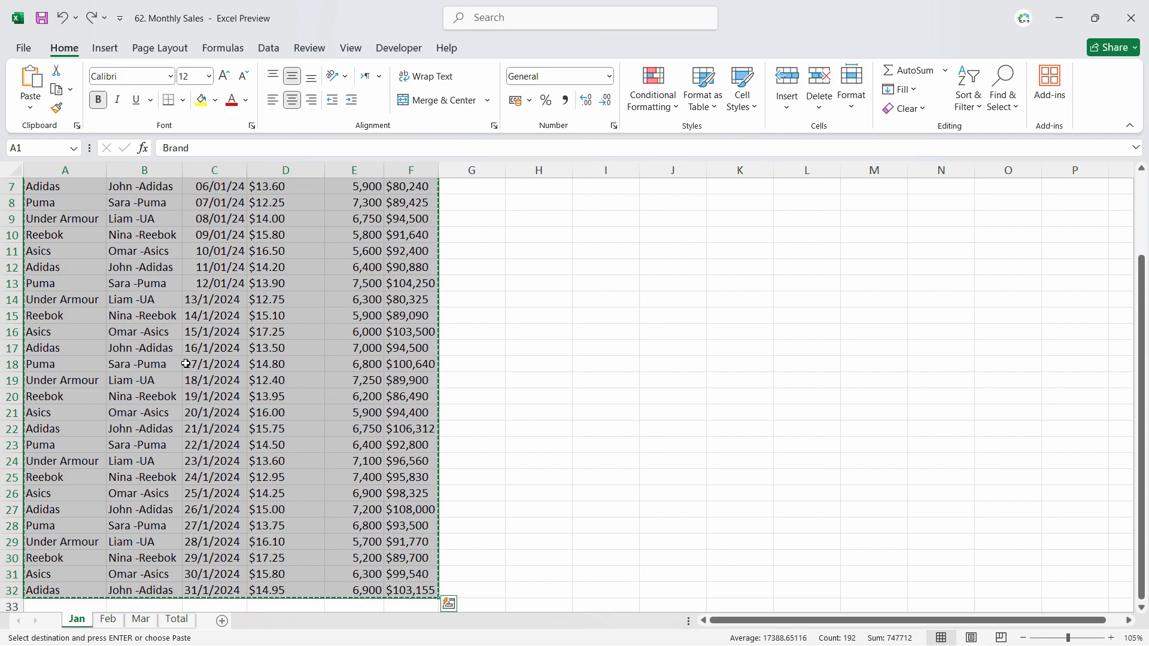
click(168, 297)
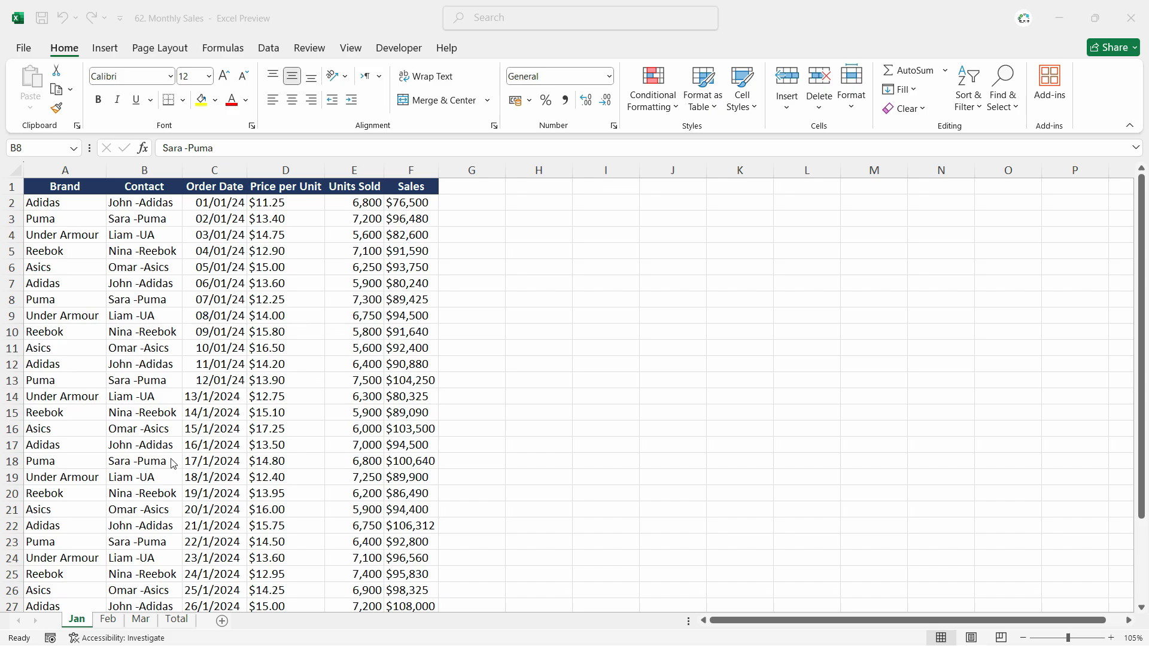
click(186, 621)
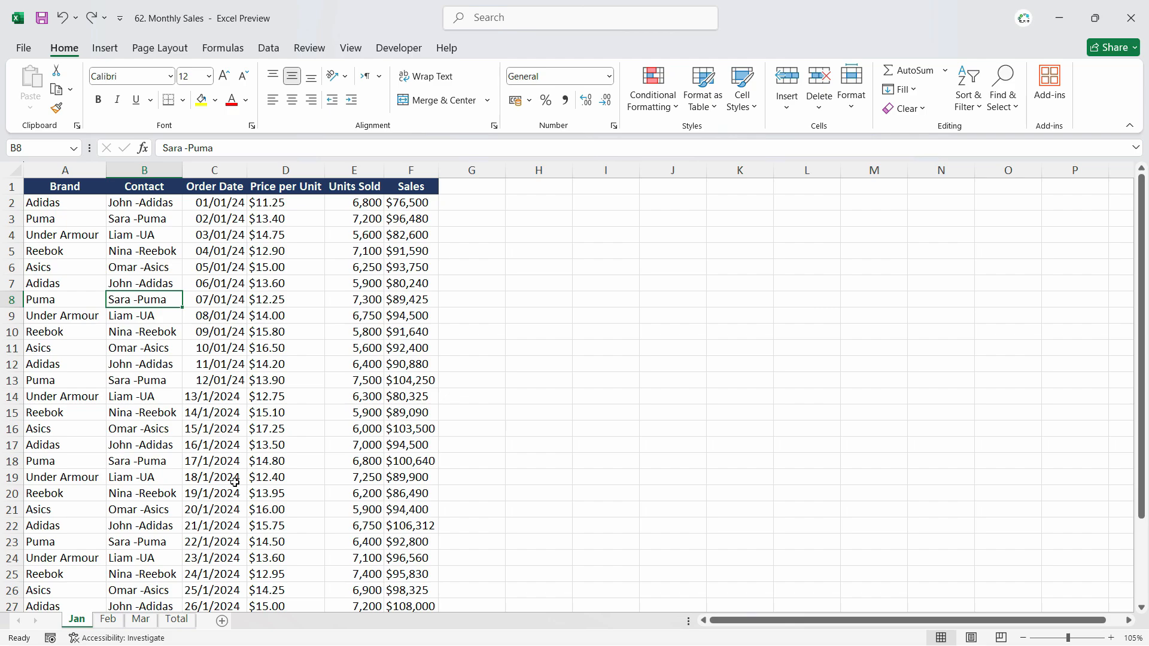
click(177, 620)
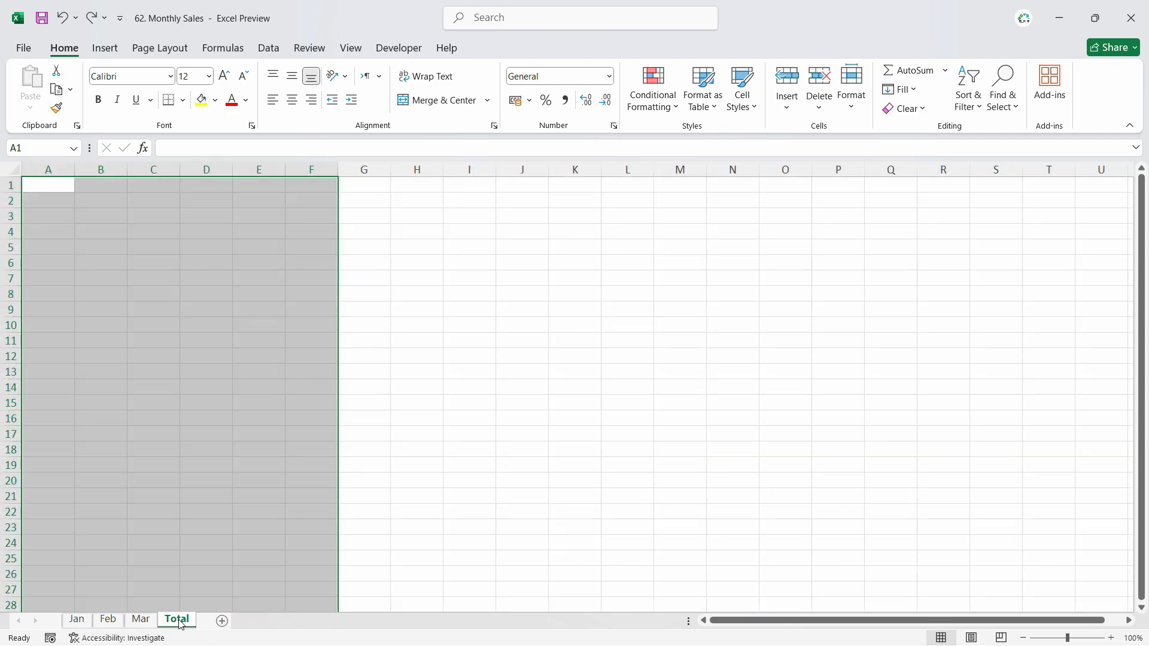
click(217, 249)
Copy only the header row A1:F1 from Jan into row 1 of Total, and select cell A2 below it.
click(77, 619)
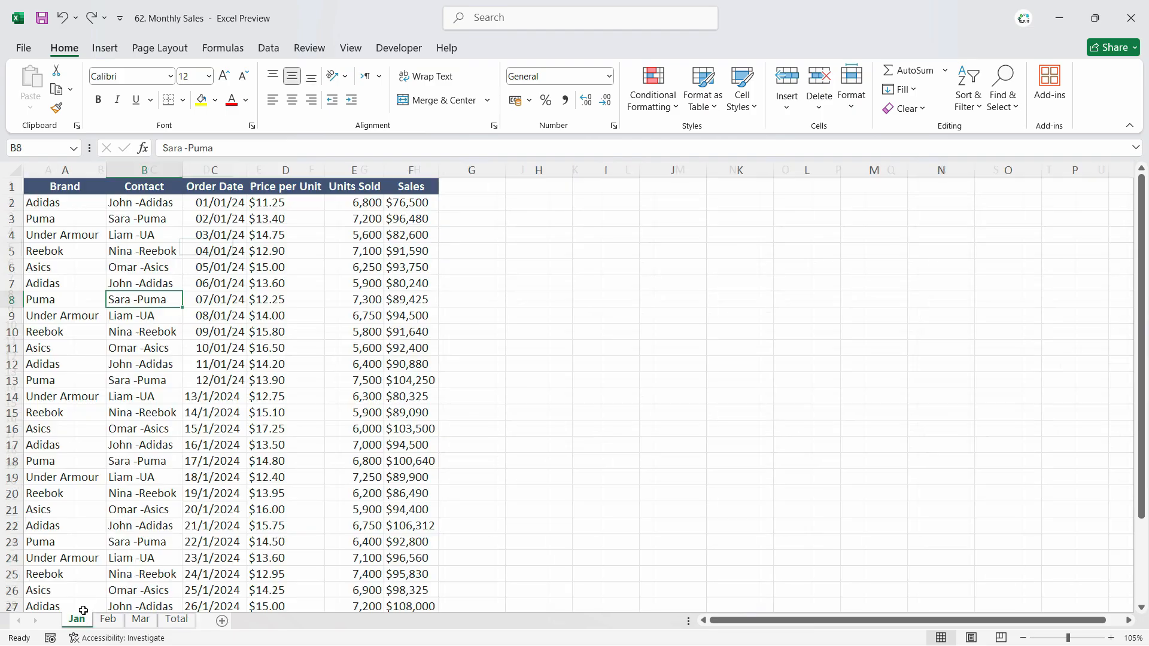
key(ctrl+c)
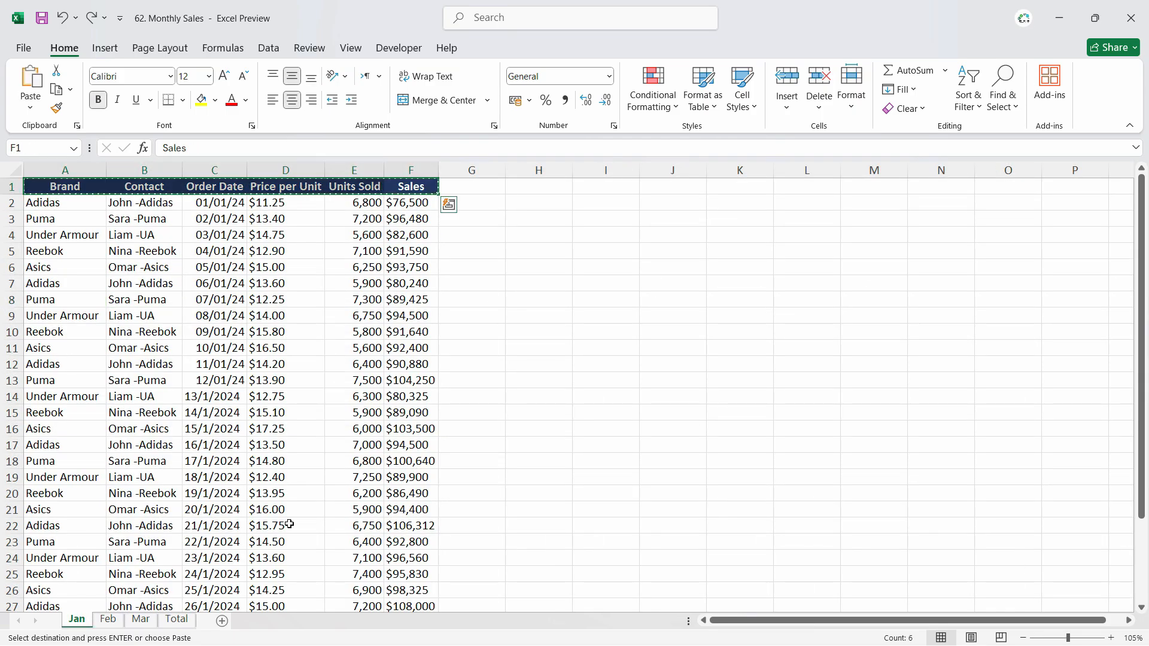
click(178, 620)
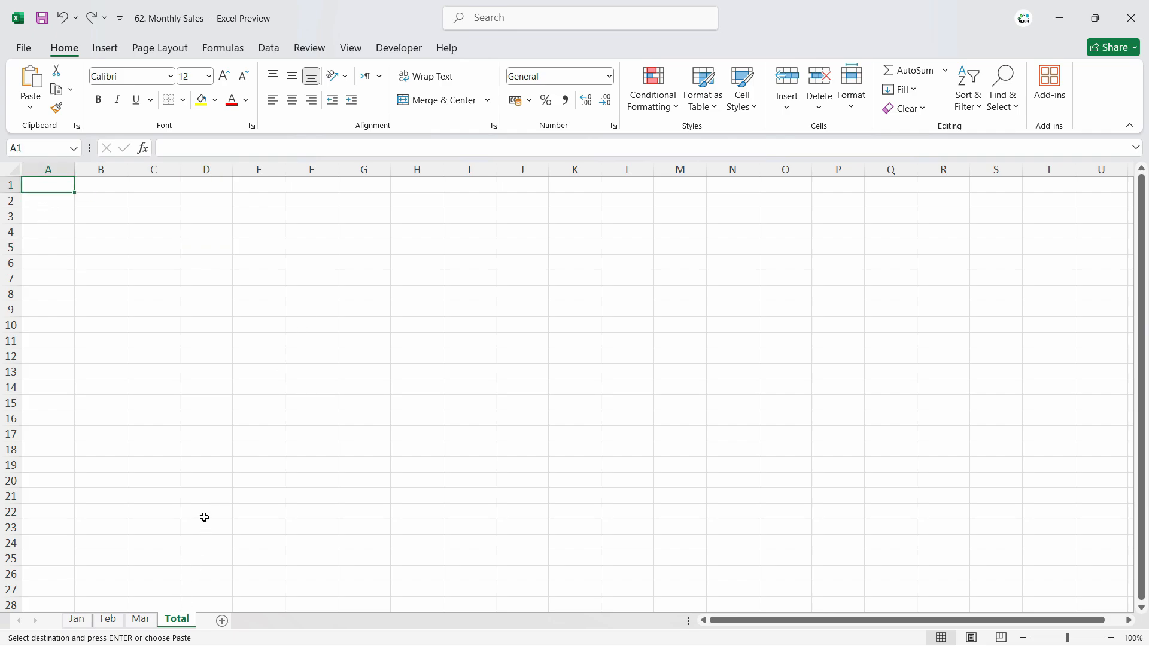
key(ctrl+v)
click(52, 204)
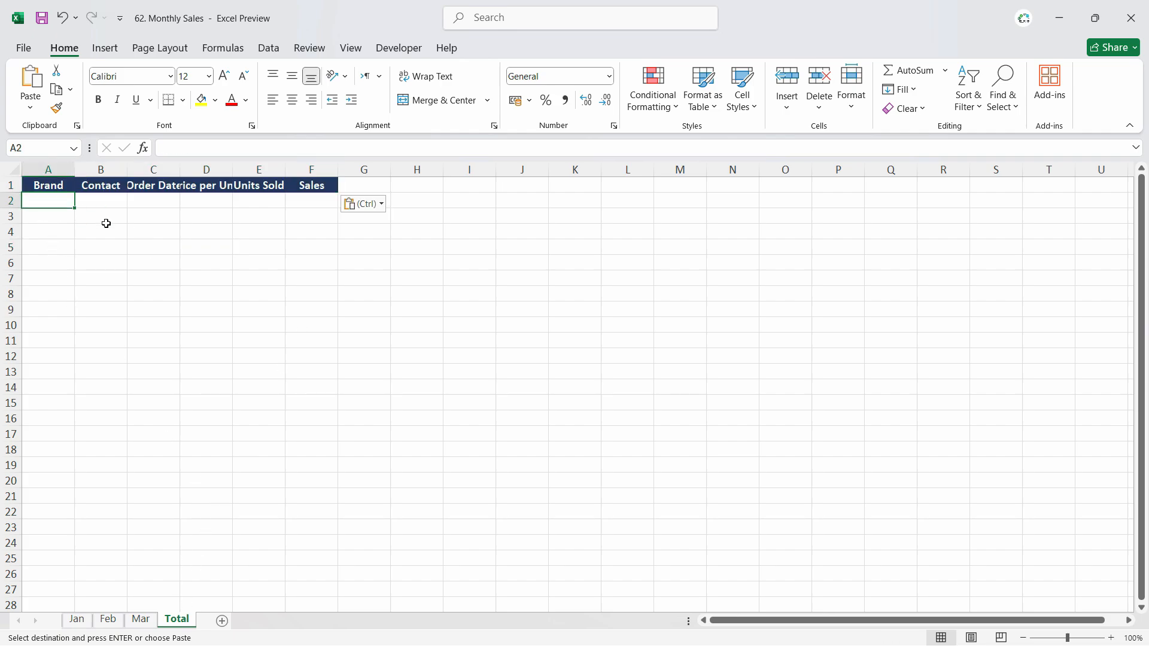
text(=)
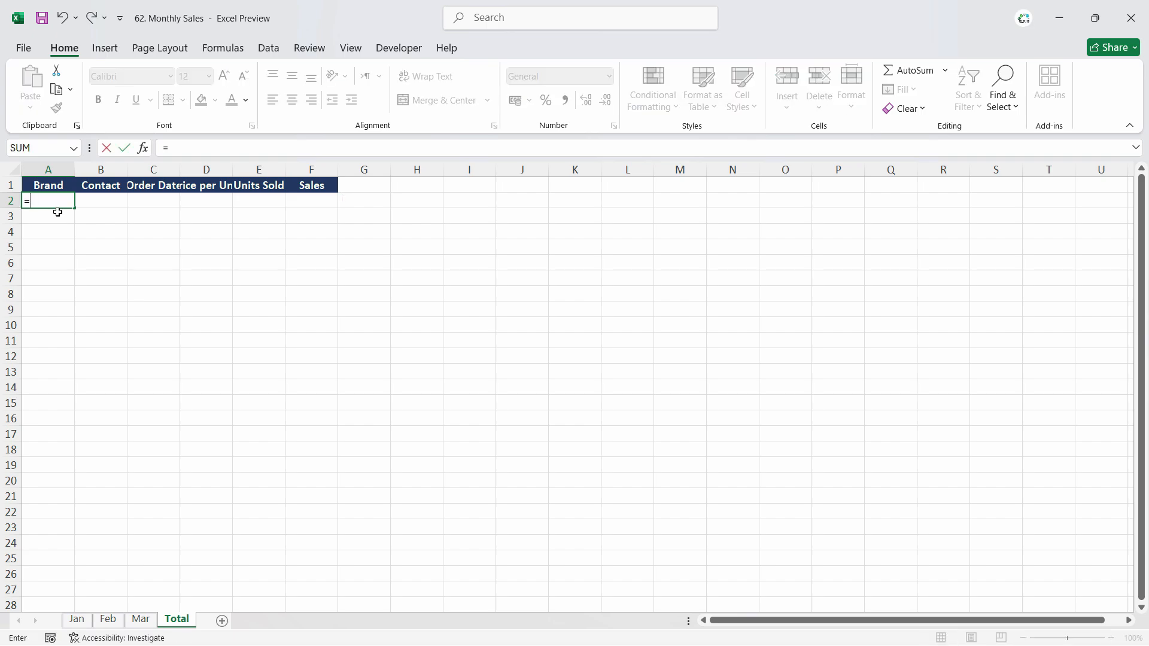
text(vs)
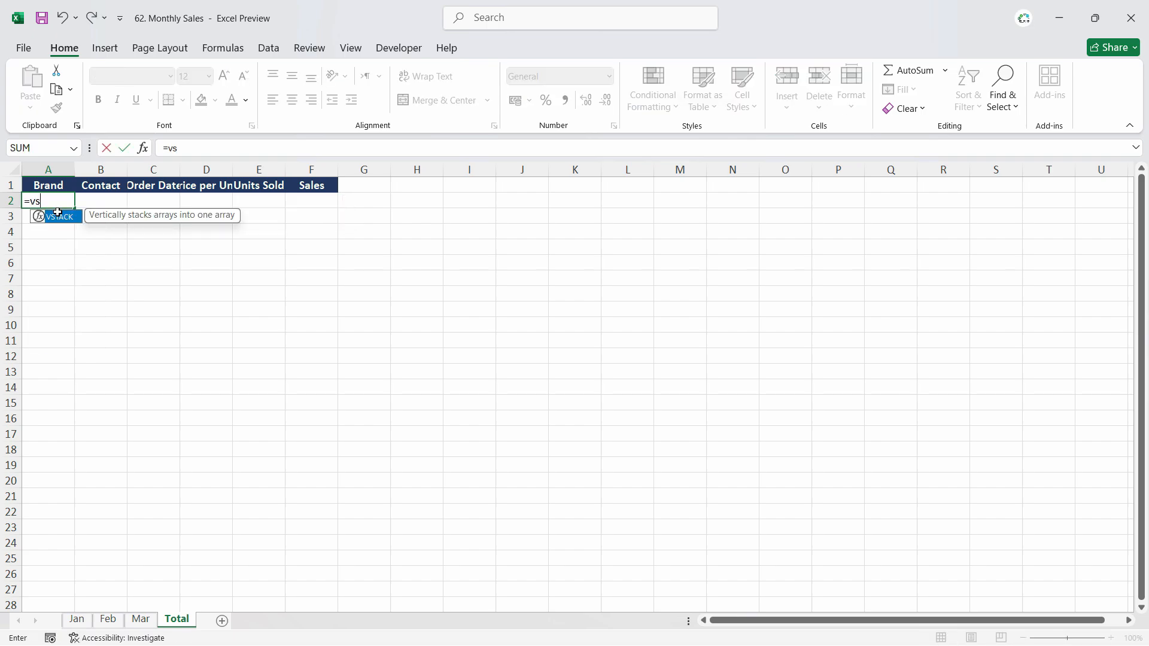
double_click(57, 212)
key(Escape)
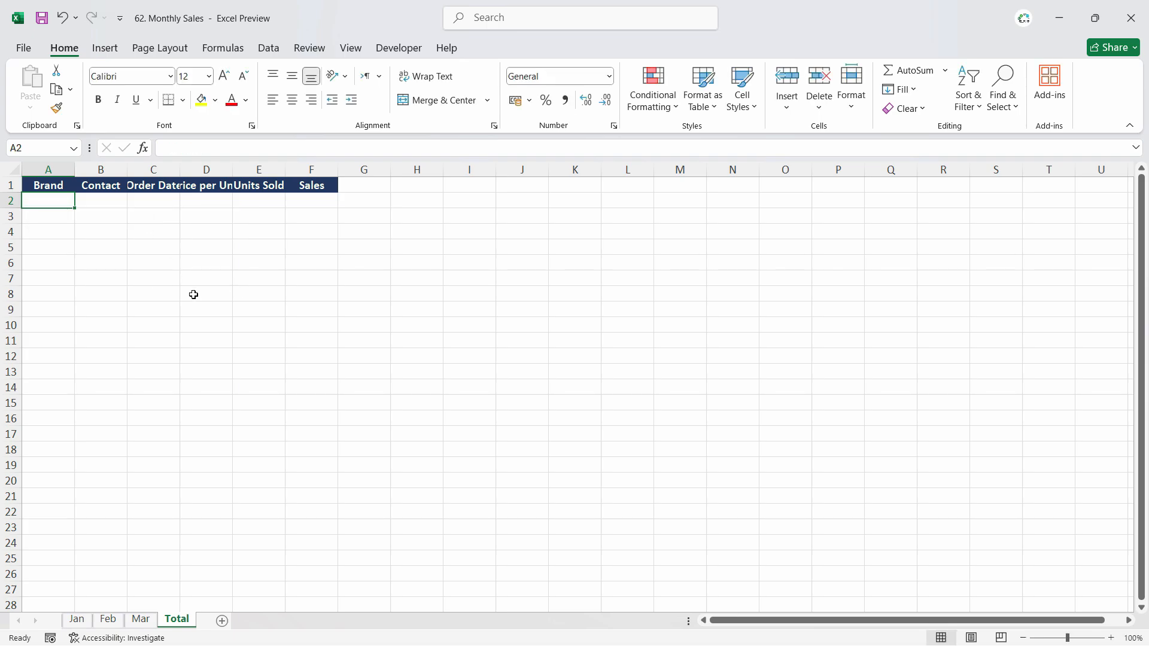
Enter =VSTACK(Jan:Mar!A2:F32) in A2 of Total to stack the data rows of all three month sheets.
ctrl+scroll(193, 295, up, 6)
ctrl+scroll(131, 262, down, 2)
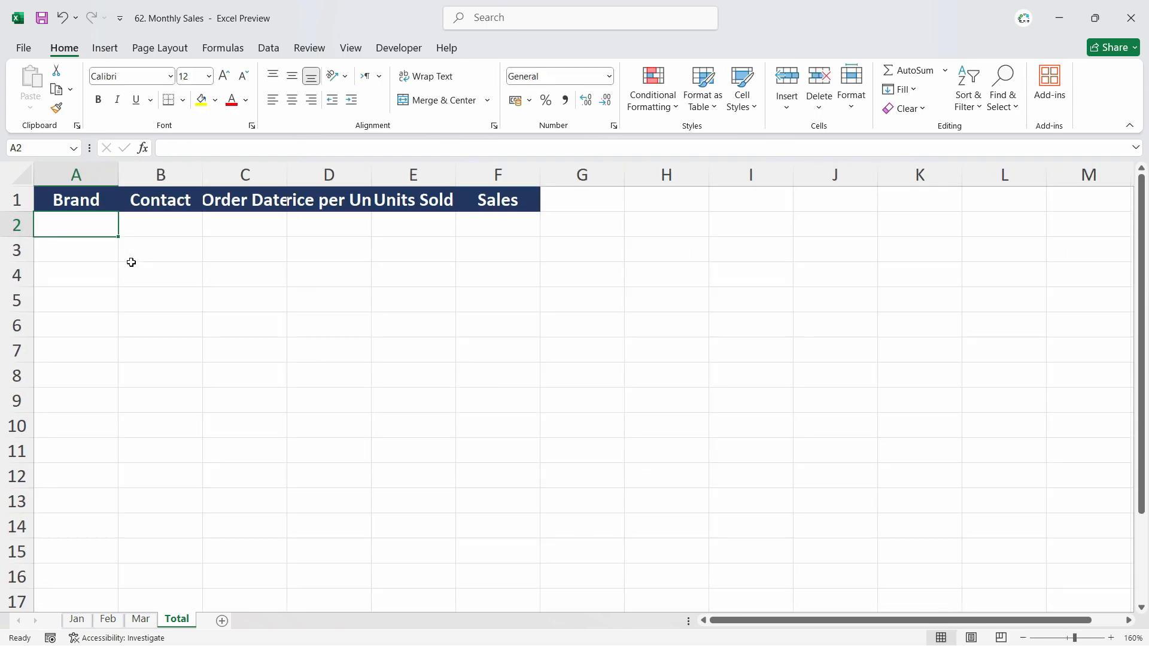
text(=vst)
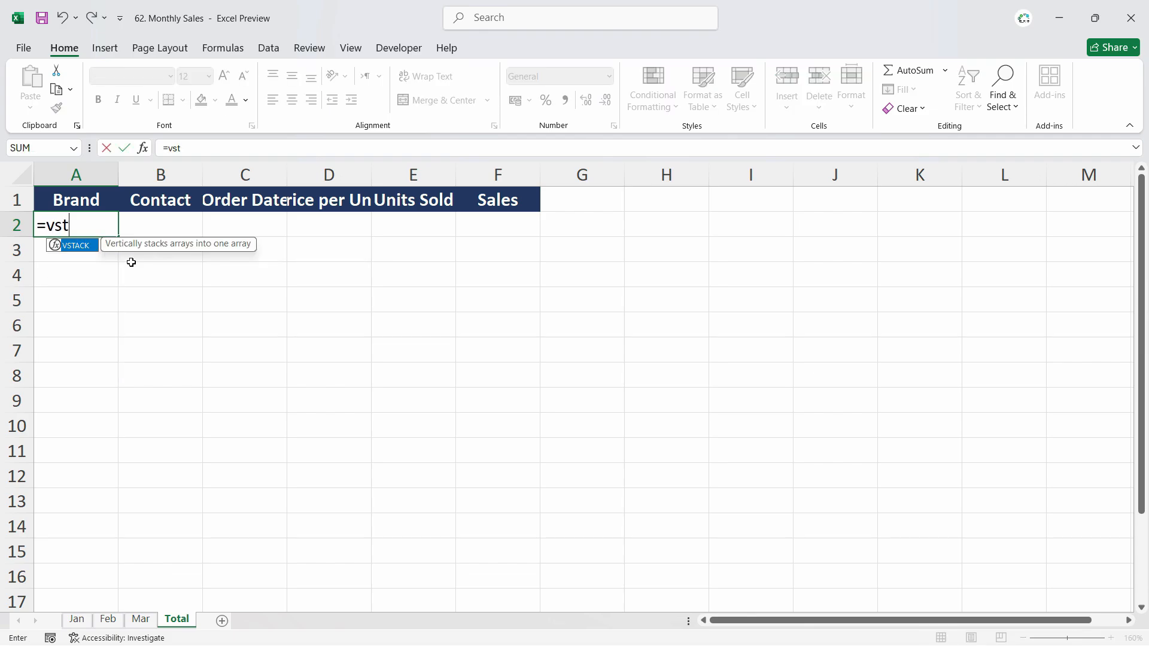
key(Tab)
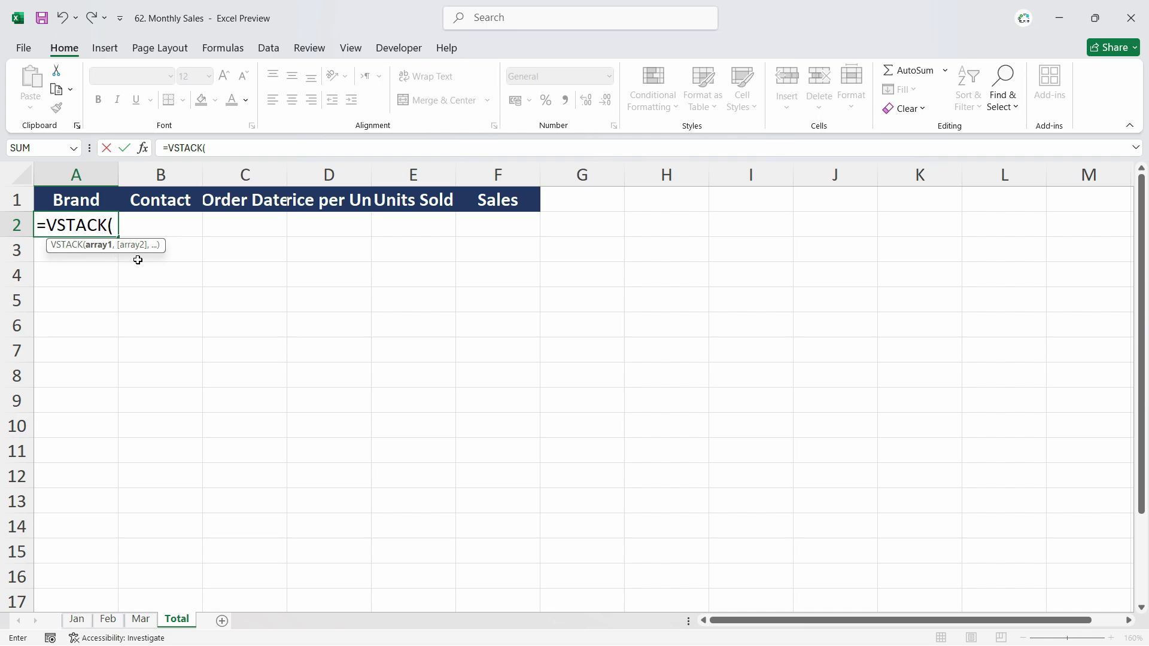
click(77, 620)
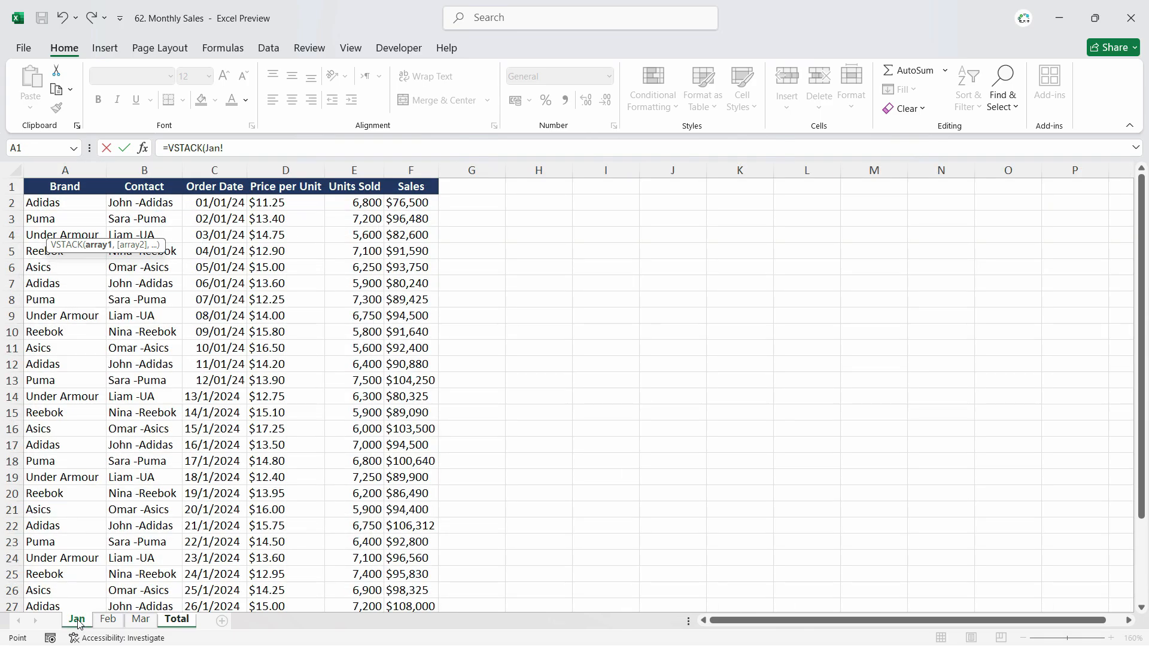
shift+click(141, 620)
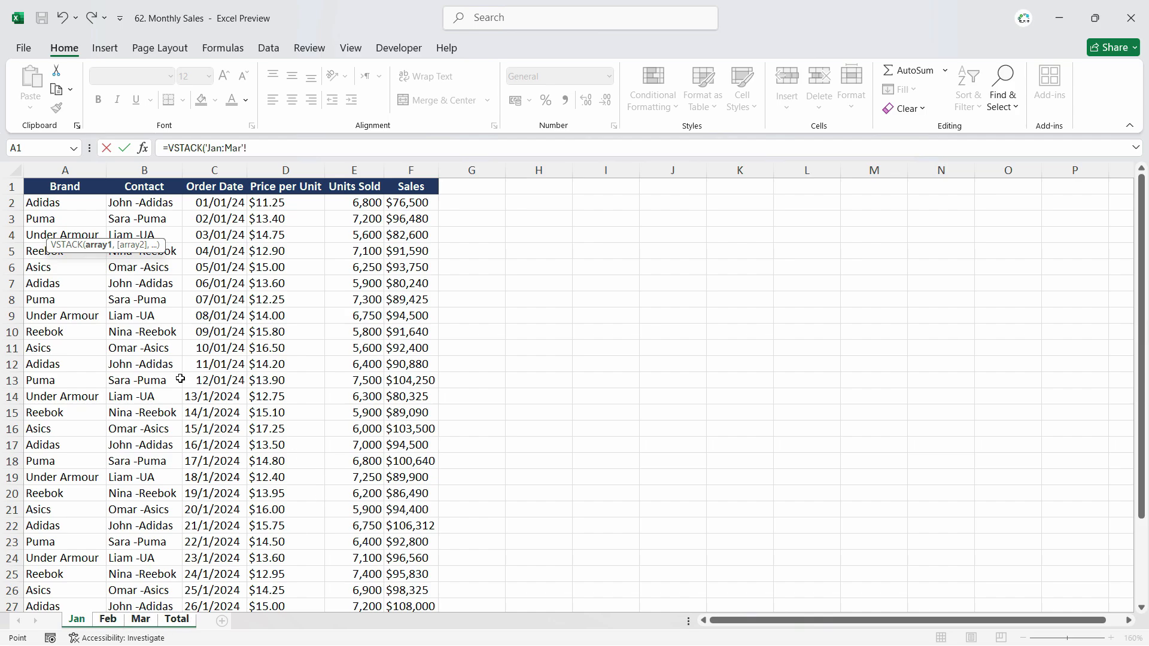
click(41, 205)
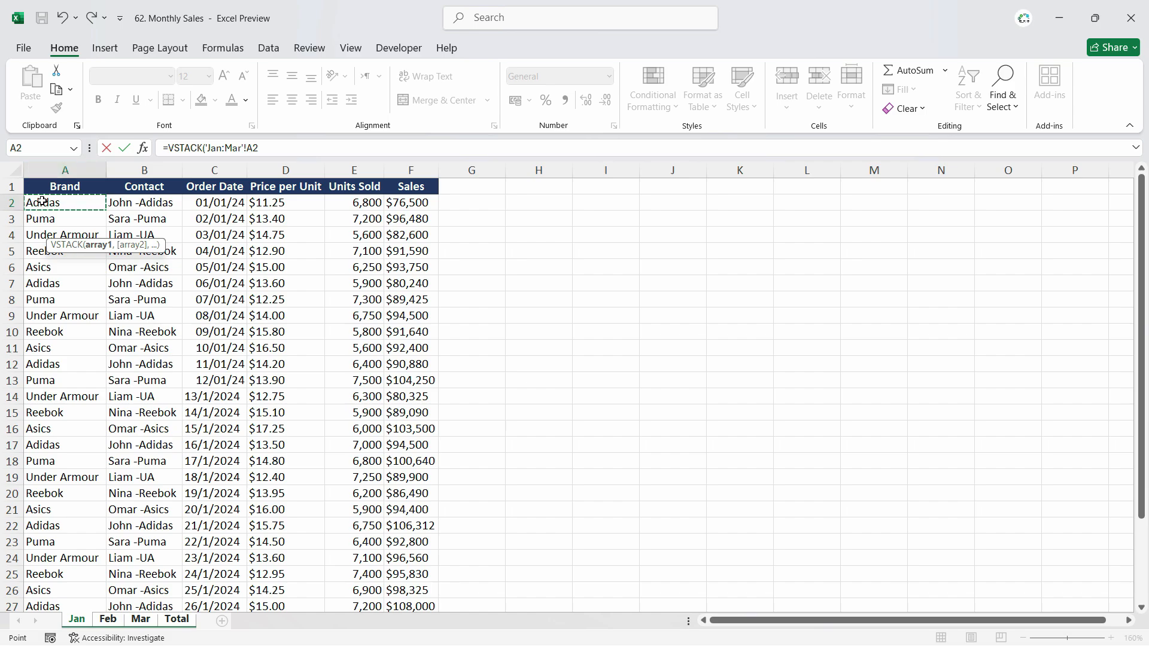
key(ctrl+shift+Right)
key(ctrl+shift+Down)
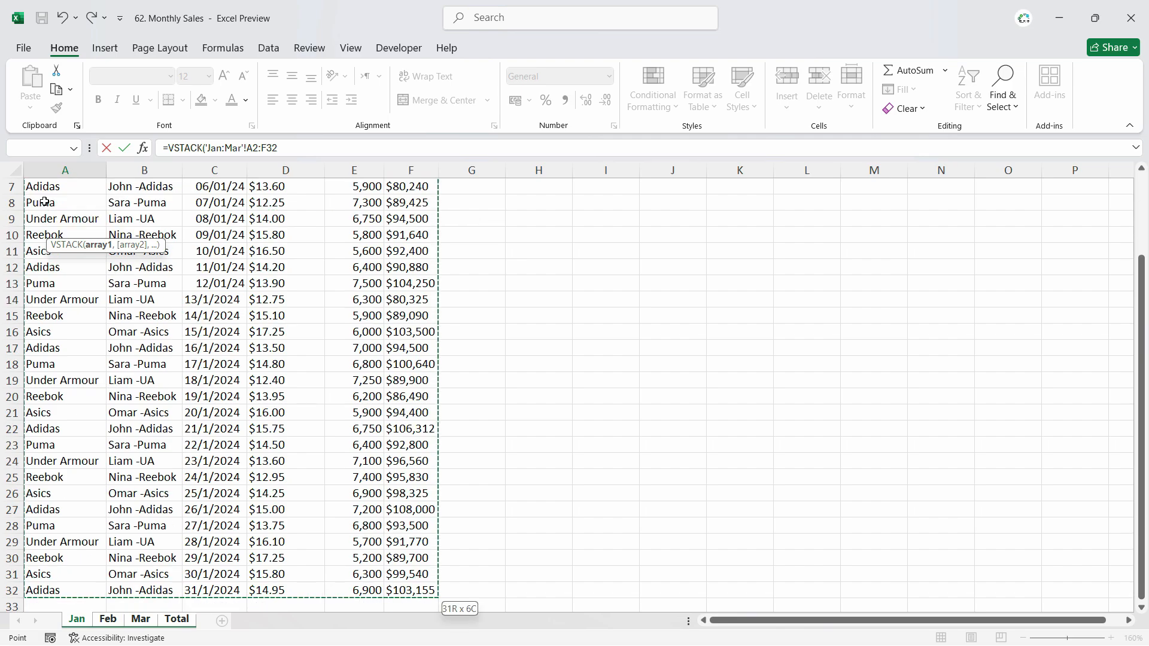
key(Return)
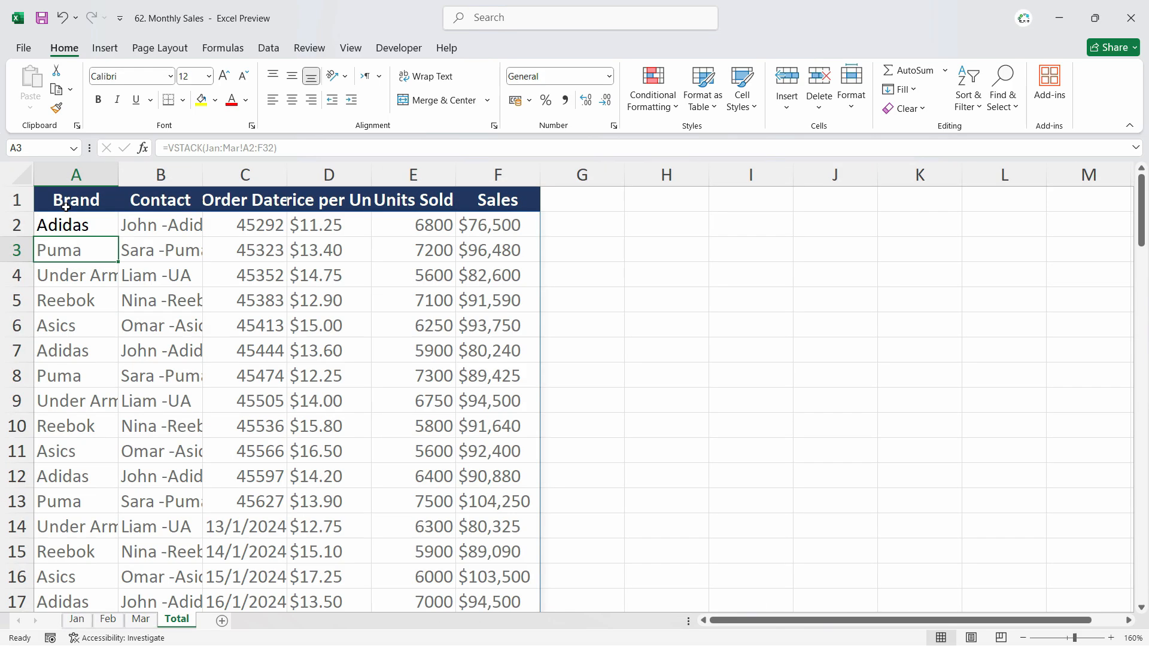
Format the Order Date column of the Total sheet as Short Date.
click(264, 175)
click(608, 76)
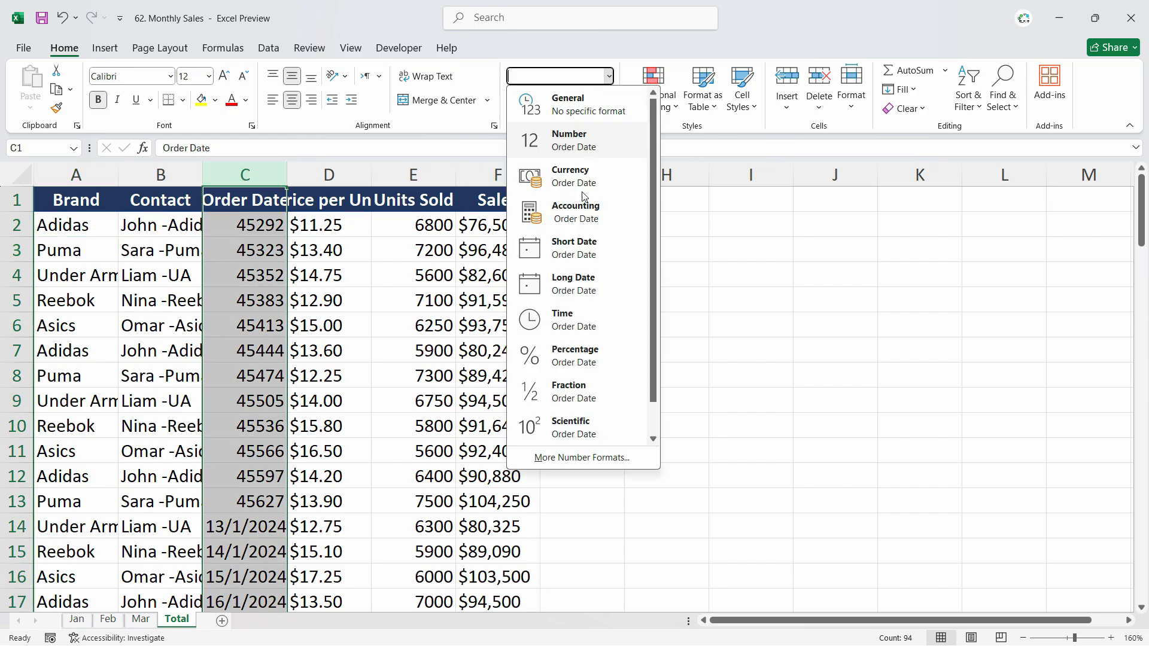
click(560, 246)
click(236, 328)
Inspect the stacked rows in the Total sheet and the data in the Feb and Jan sheets.
scroll(272, 389, down, 15)
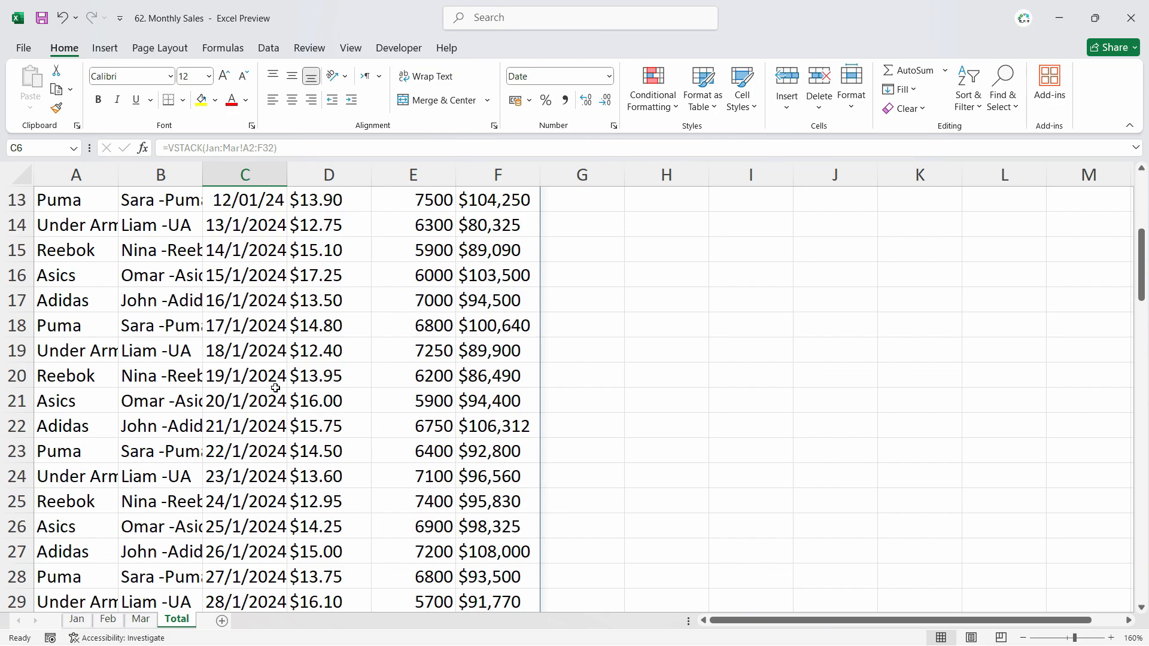
scroll(272, 390, down, 6)
scroll(267, 392, up, 8)
scroll(267, 392, up, 7)
click(107, 619)
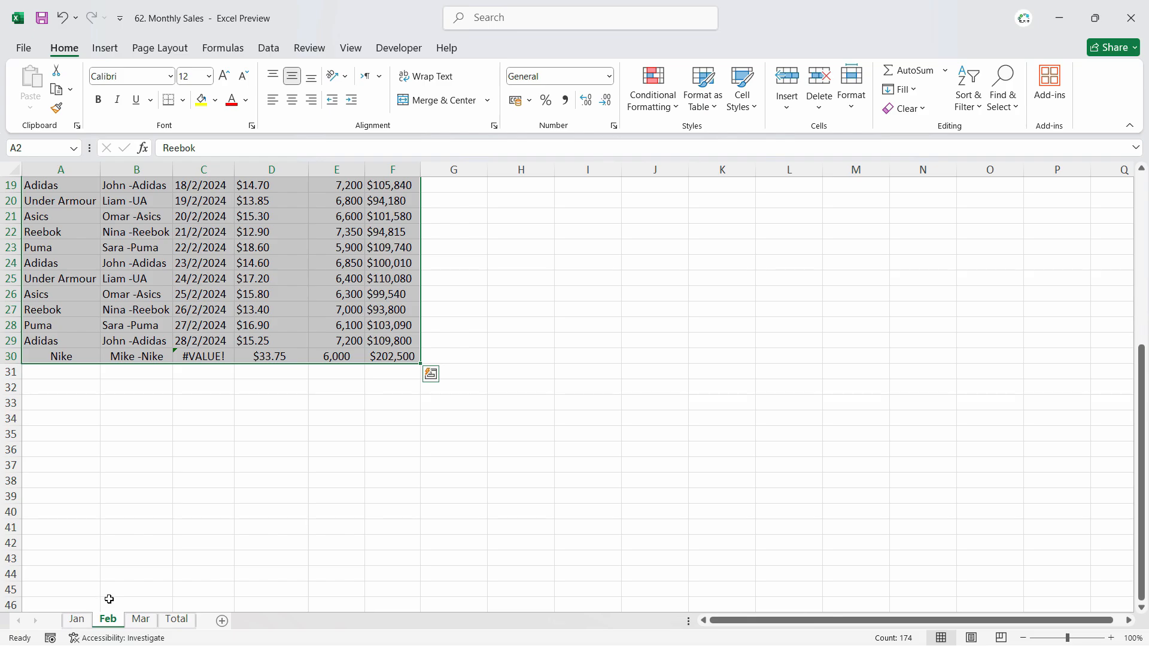
click(77, 619)
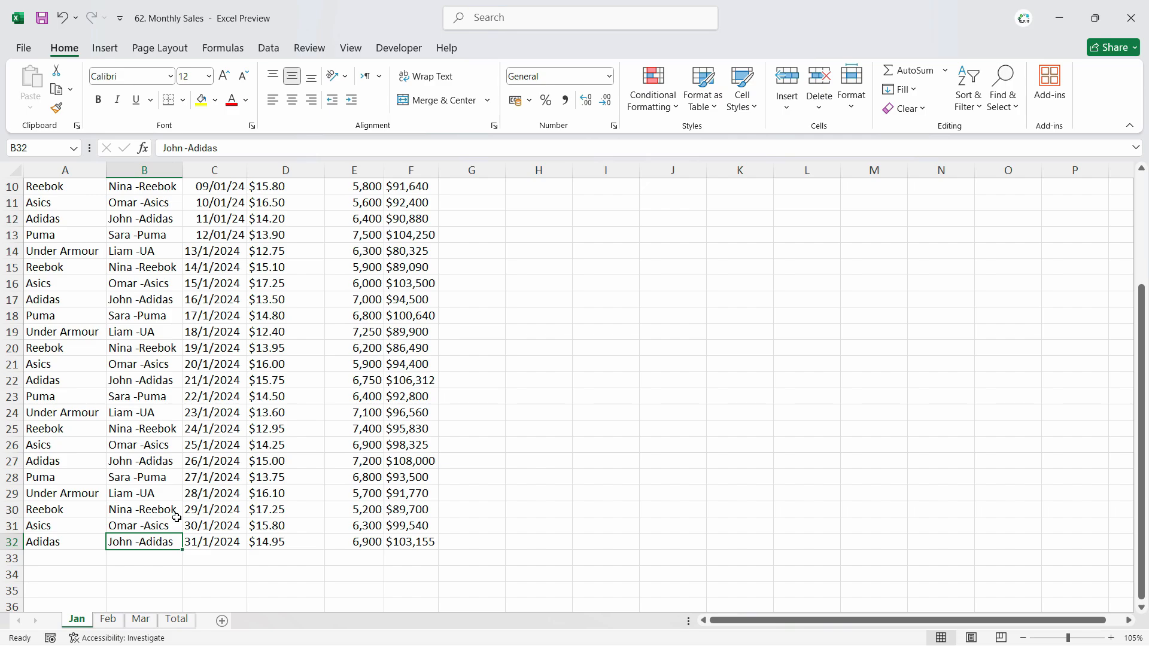
Delete row 30, the Nike entry with the invalid date, from the Feb sheet and review the stacked rows in Total.
click(111, 619)
click(220, 358)
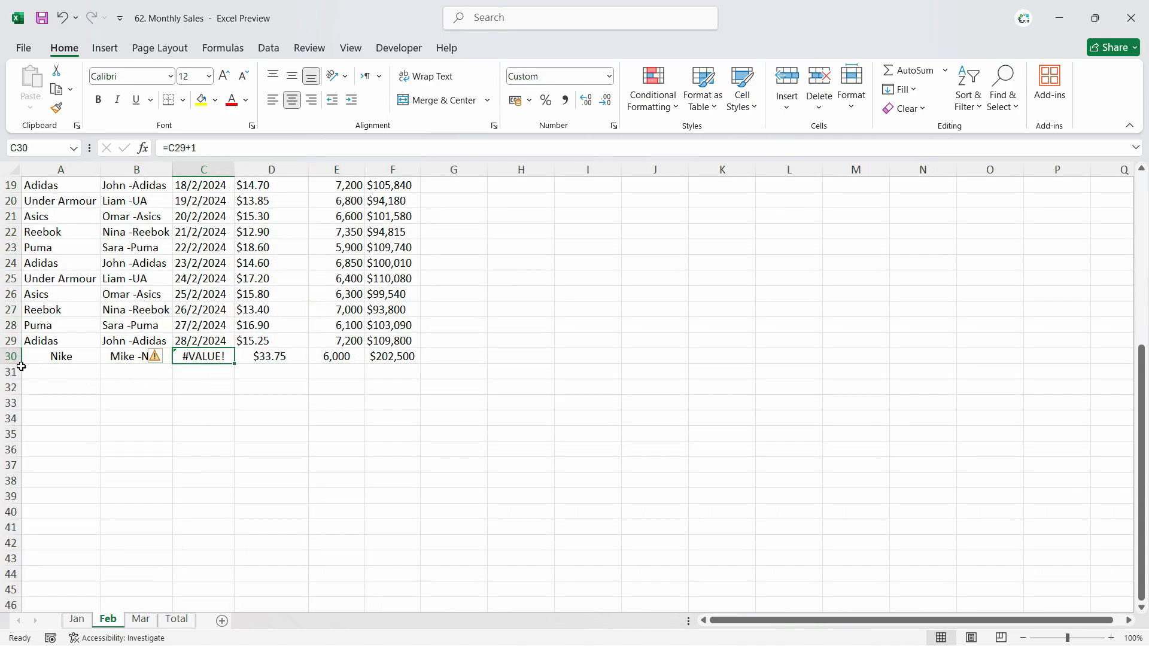
click(10, 356)
right_click(12, 357)
click(72, 255)
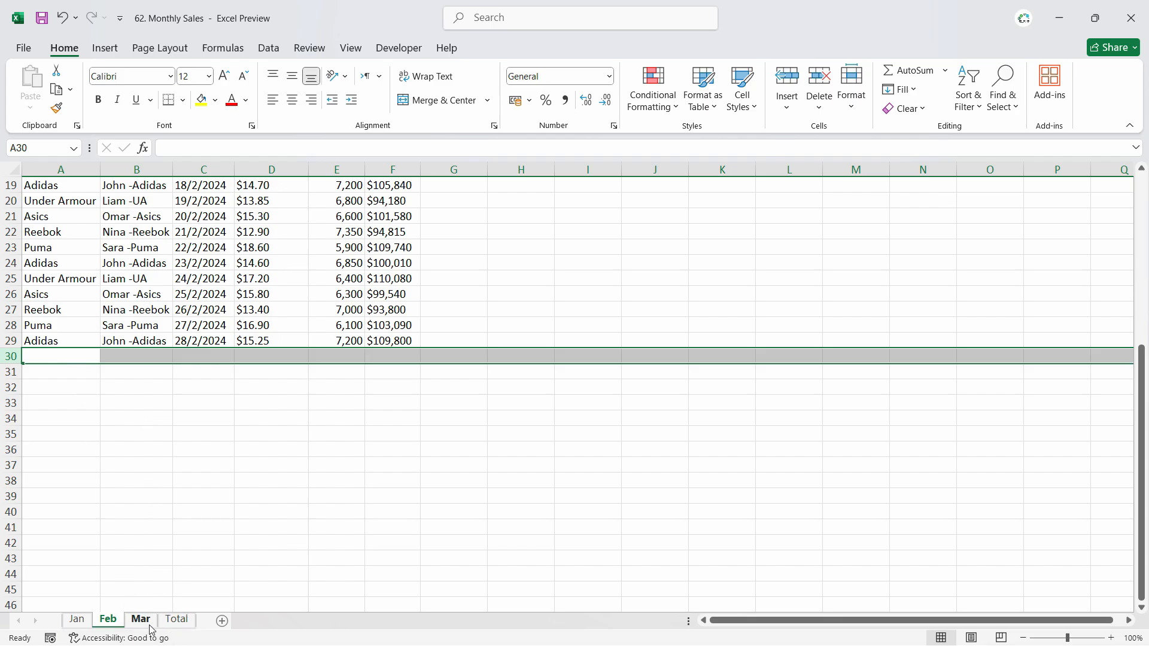
click(175, 619)
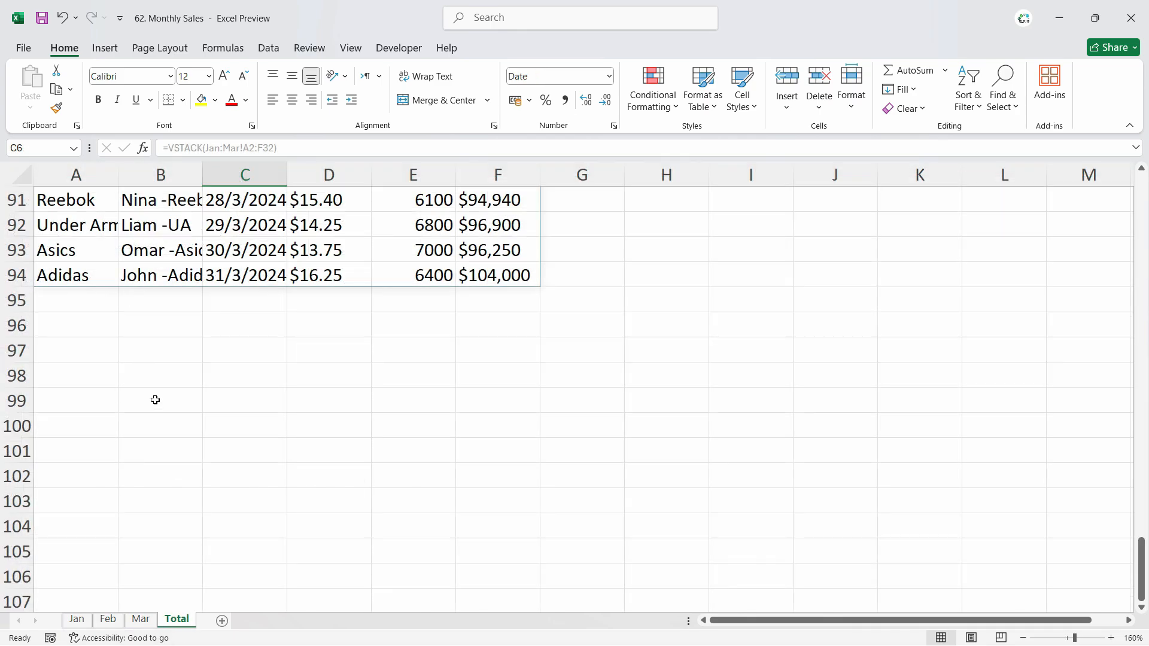
scroll(155, 399, up, 12)
click(154, 376)
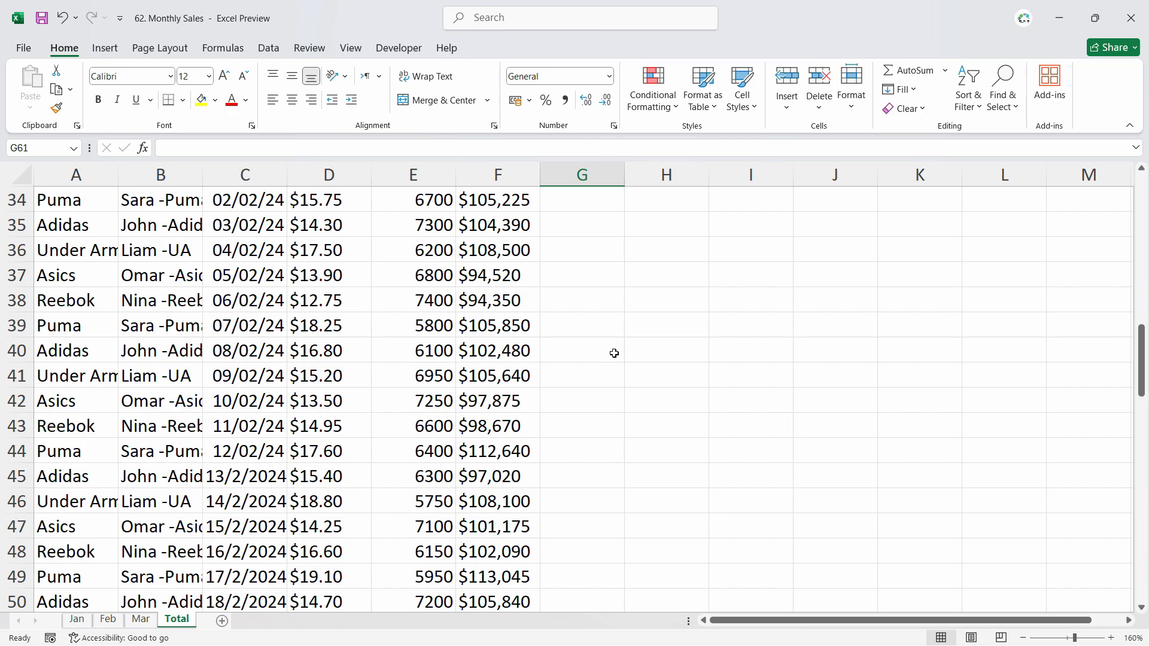
Create a new blank workbook and import data from the Excel workbook 62. Monthly Sales.
key(ctrl+n)
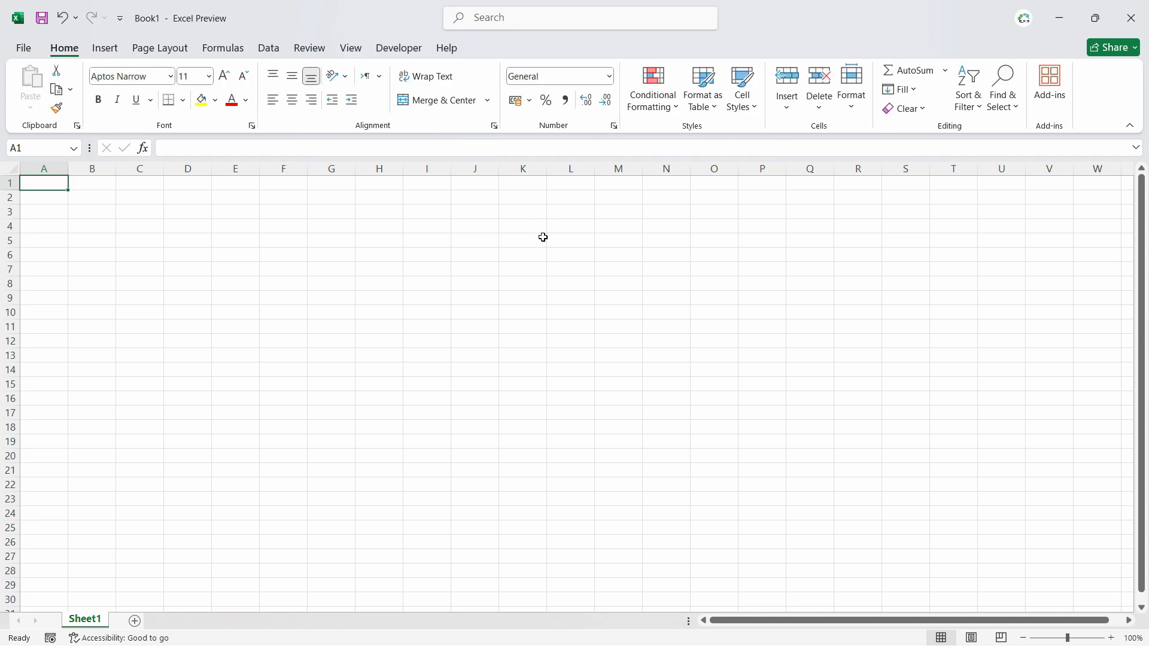
click(105, 49)
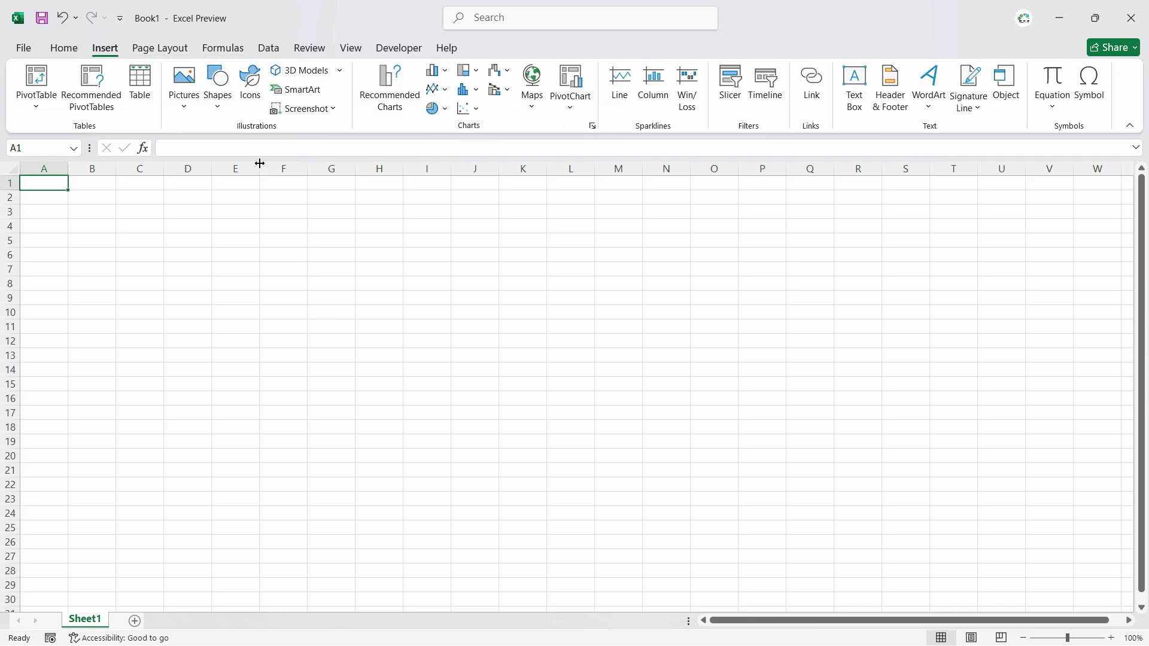
click(268, 49)
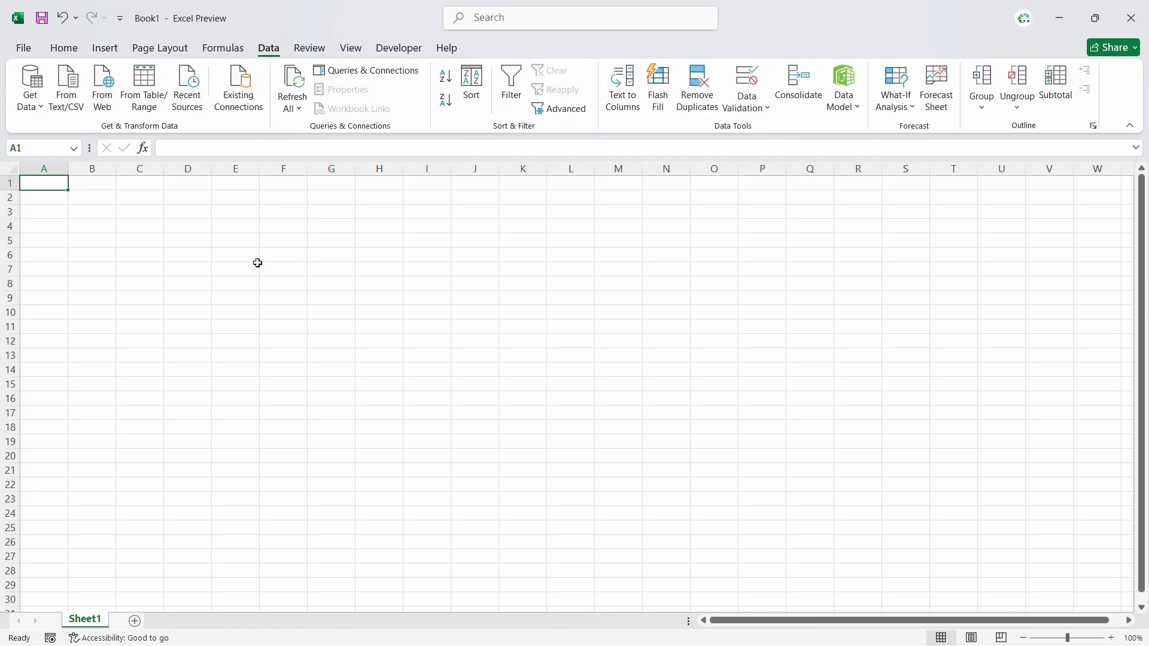
click(33, 102)
mouse_move(116, 141)
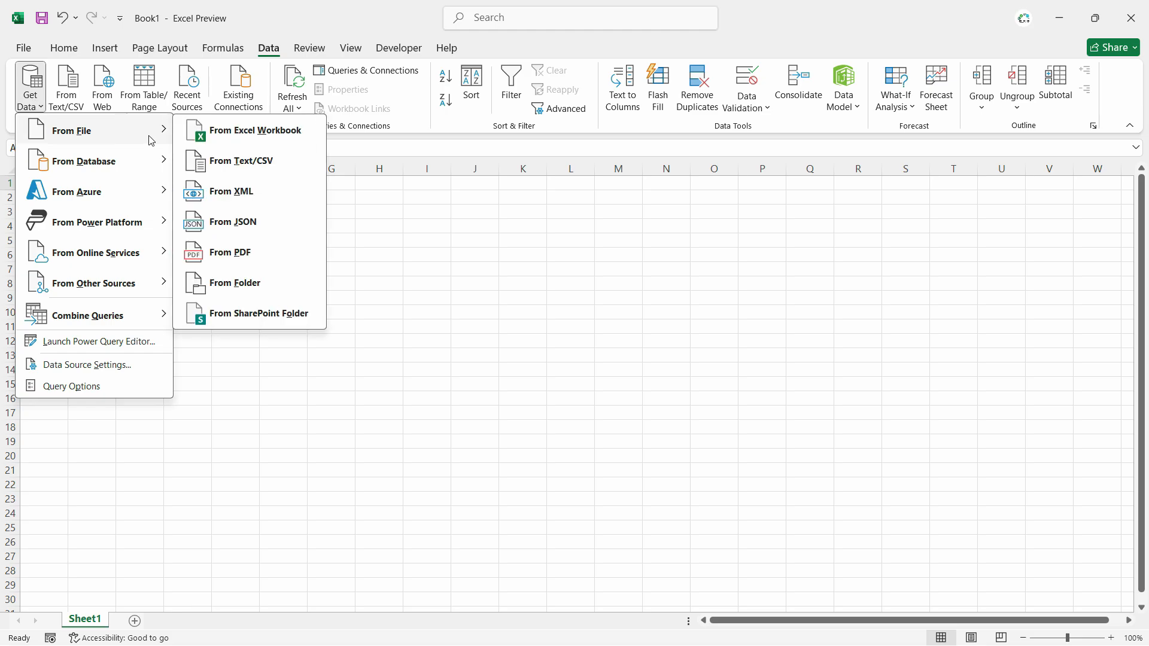
click(252, 141)
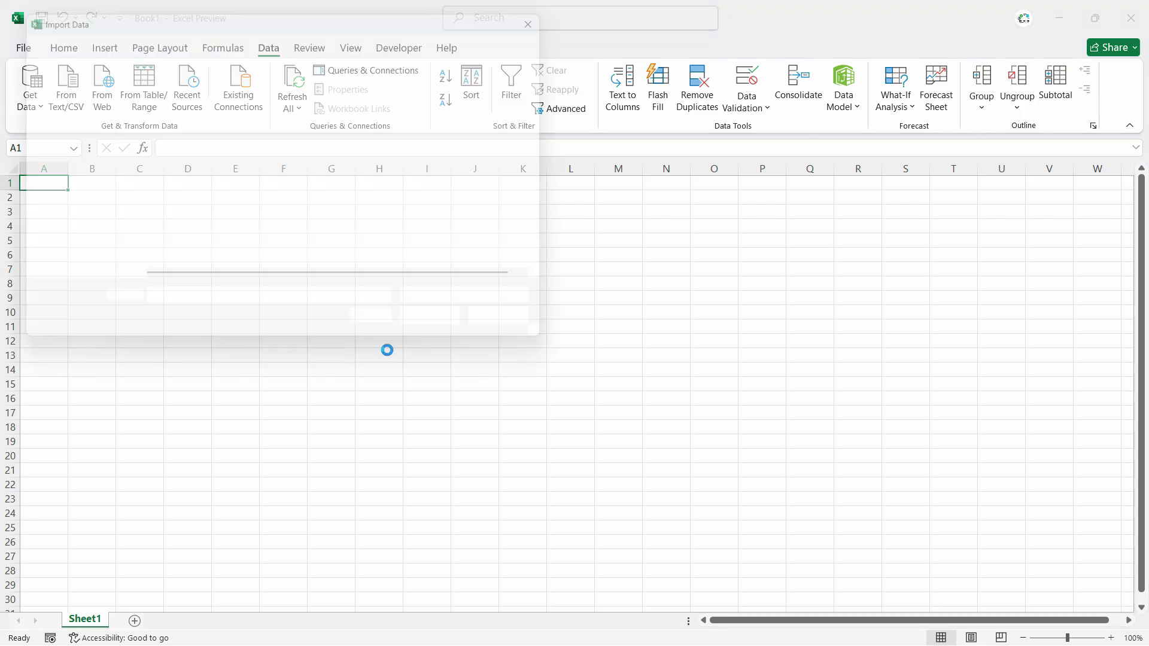
click(222, 275)
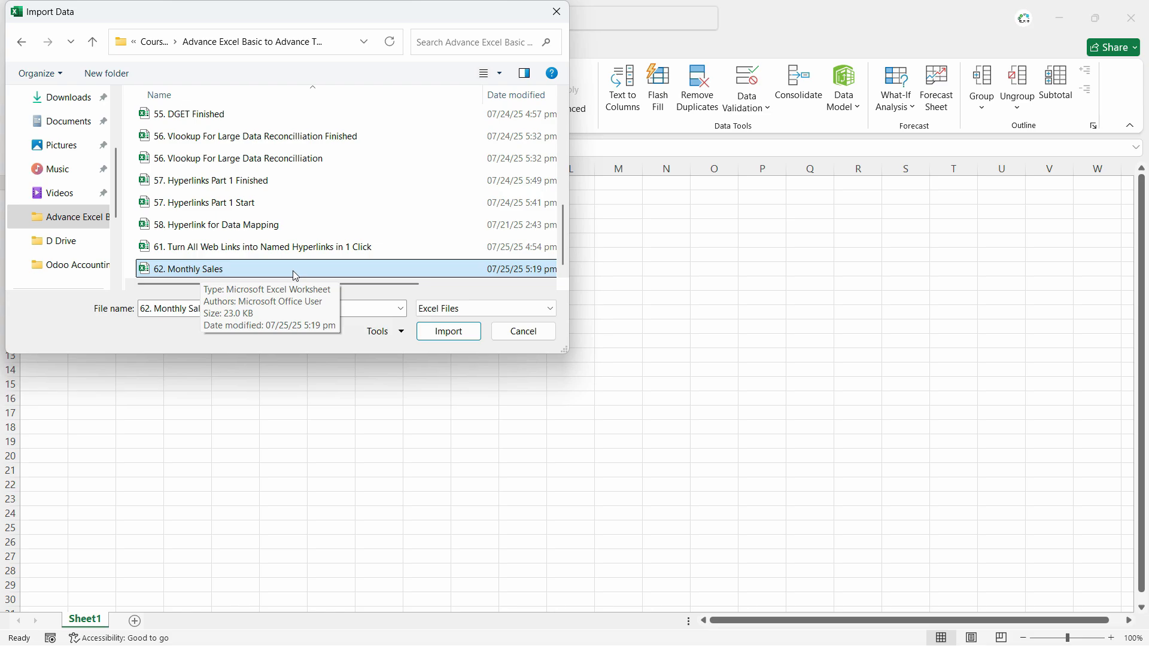
click(449, 333)
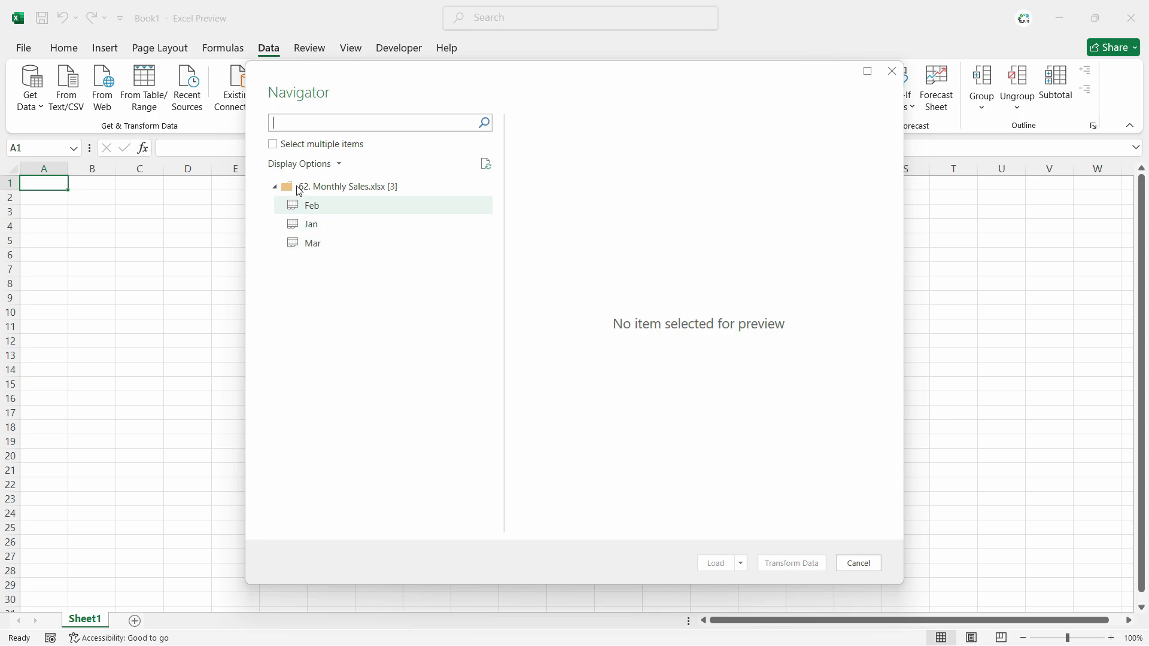
Choose the Jan sheet for transformation in the Power Query Editor and maximize the editor.
click(312, 227)
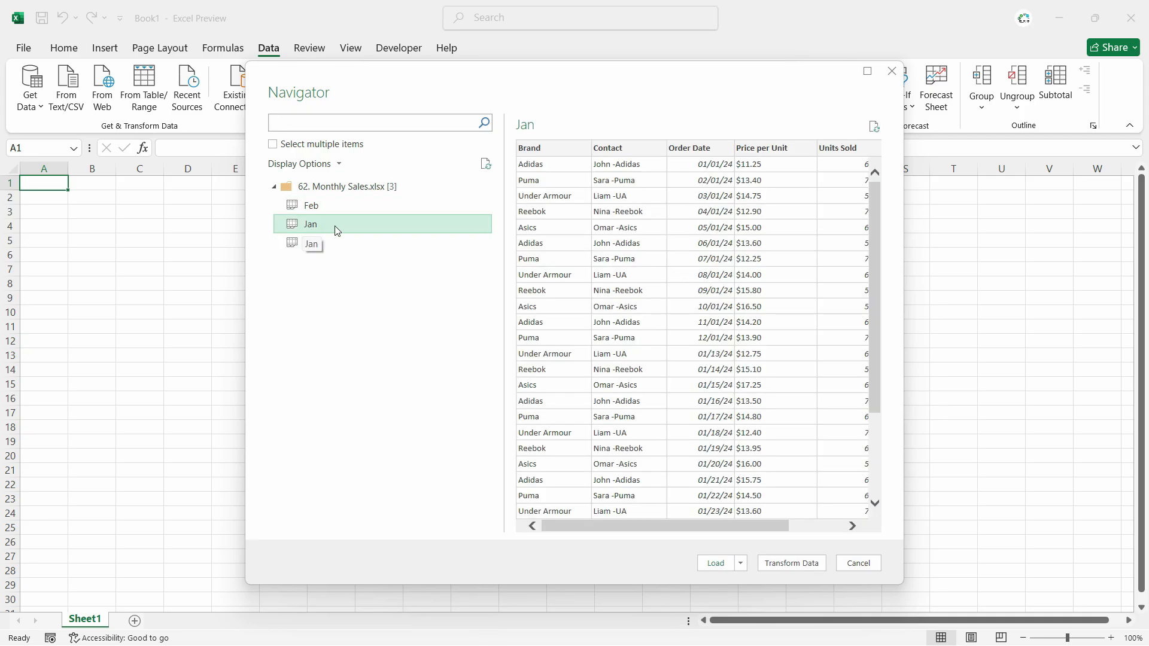
click(808, 562)
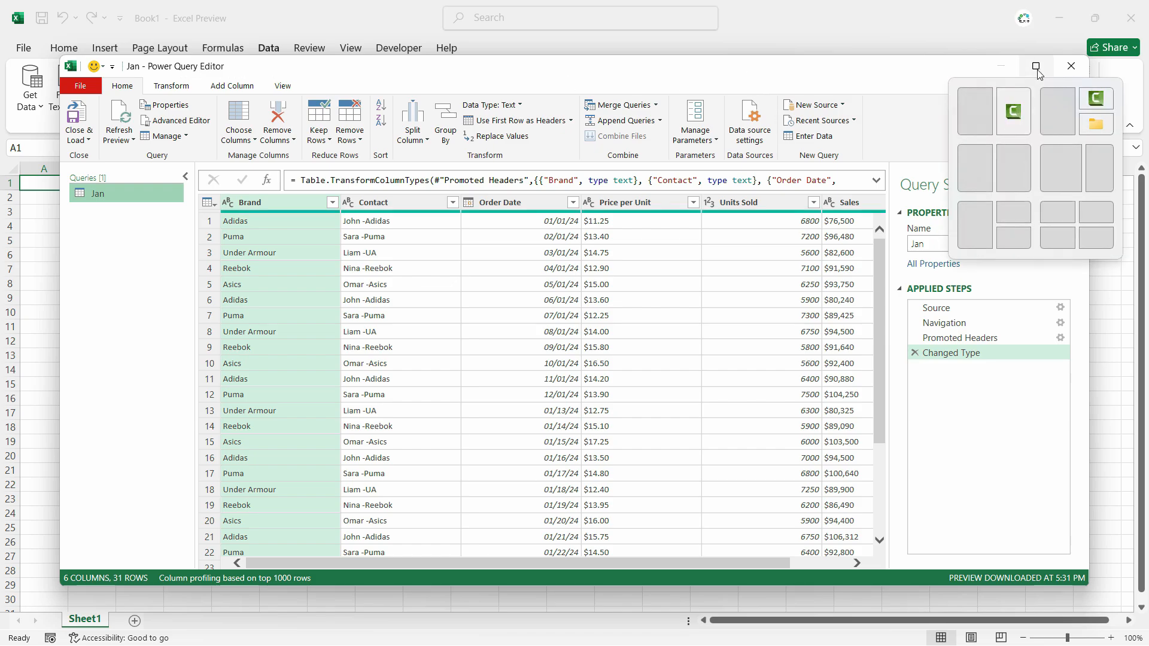
click(1020, 100)
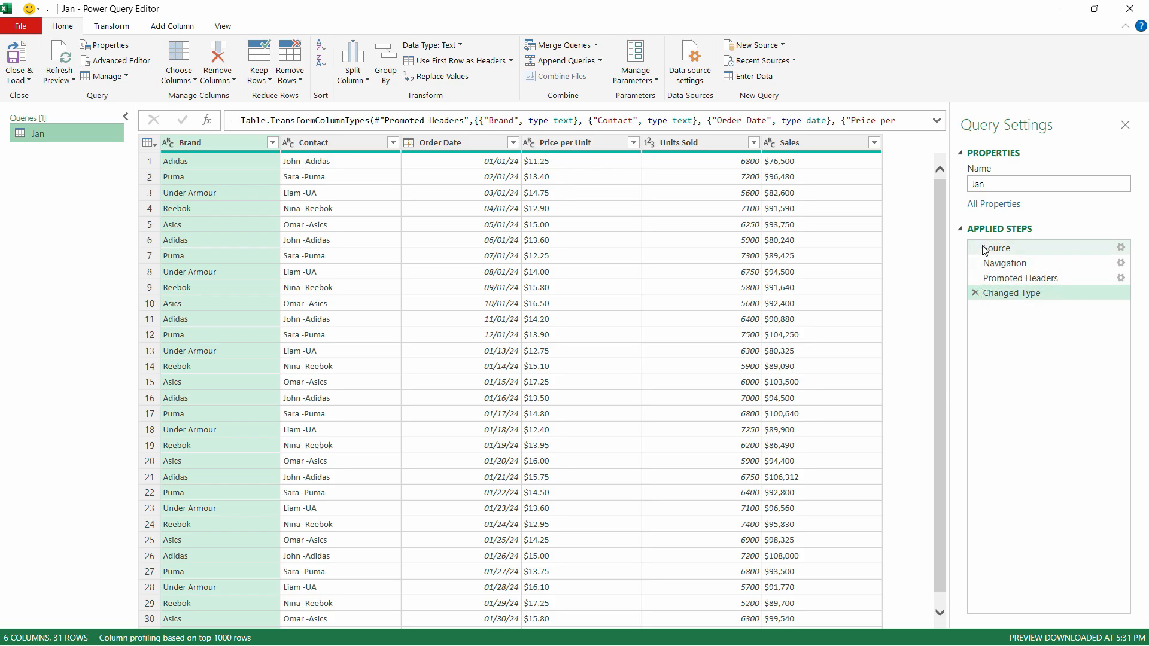
Remove the Changed Type, Promoted Headers and Navigation steps from the Jan query, leaving only Source.
click(977, 294)
click(976, 278)
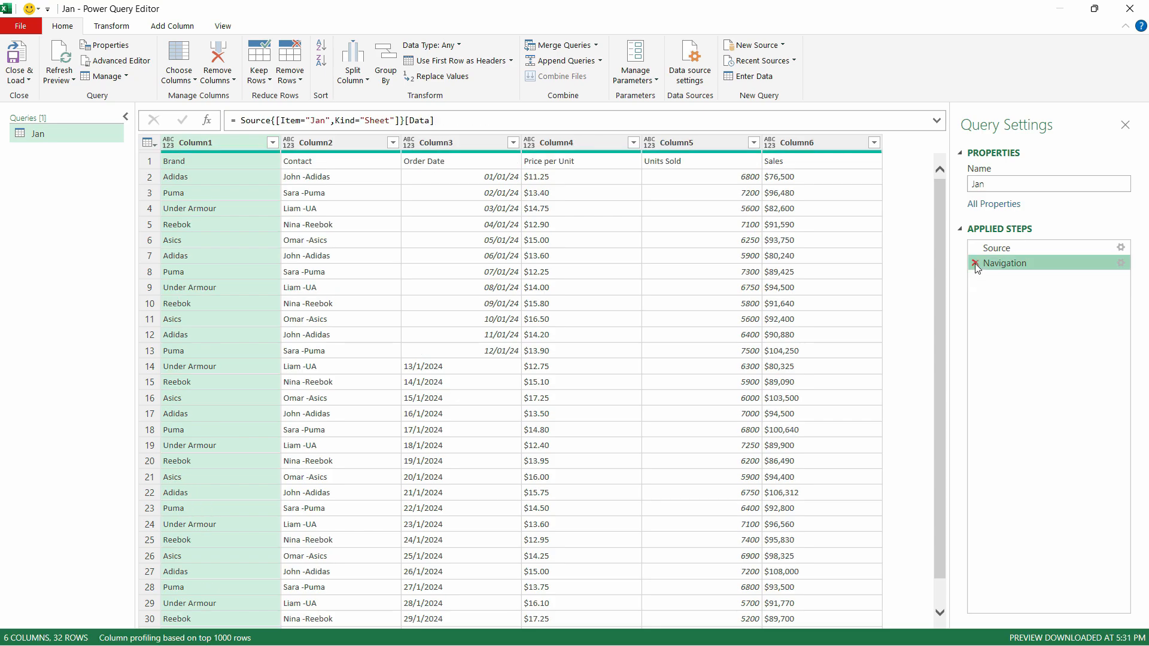
click(975, 263)
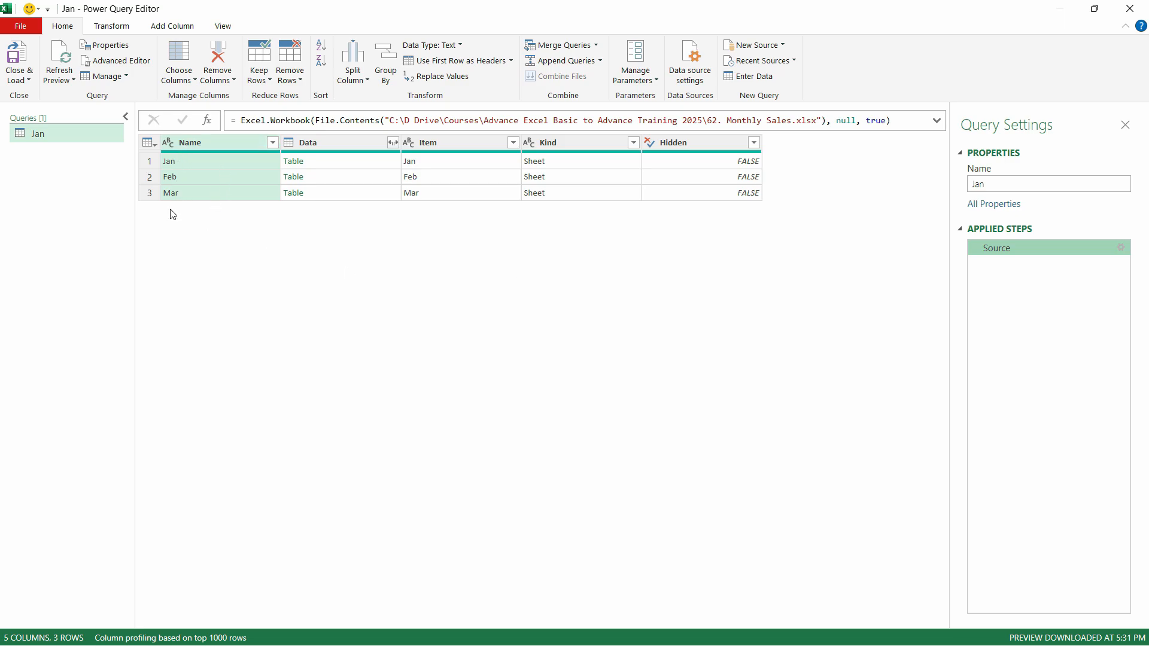
Remove the Item, Kind and Hidden columns from the query, keeping only Name and Data.
click(444, 144)
click(691, 143)
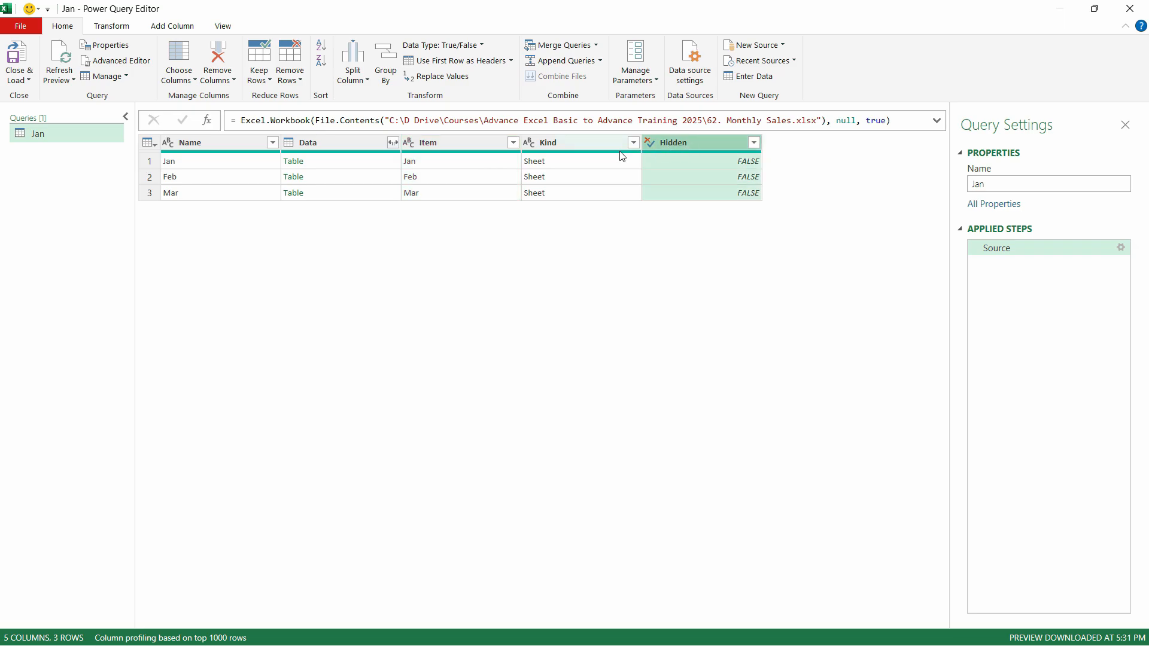
click(477, 149)
ctrl+click(591, 142)
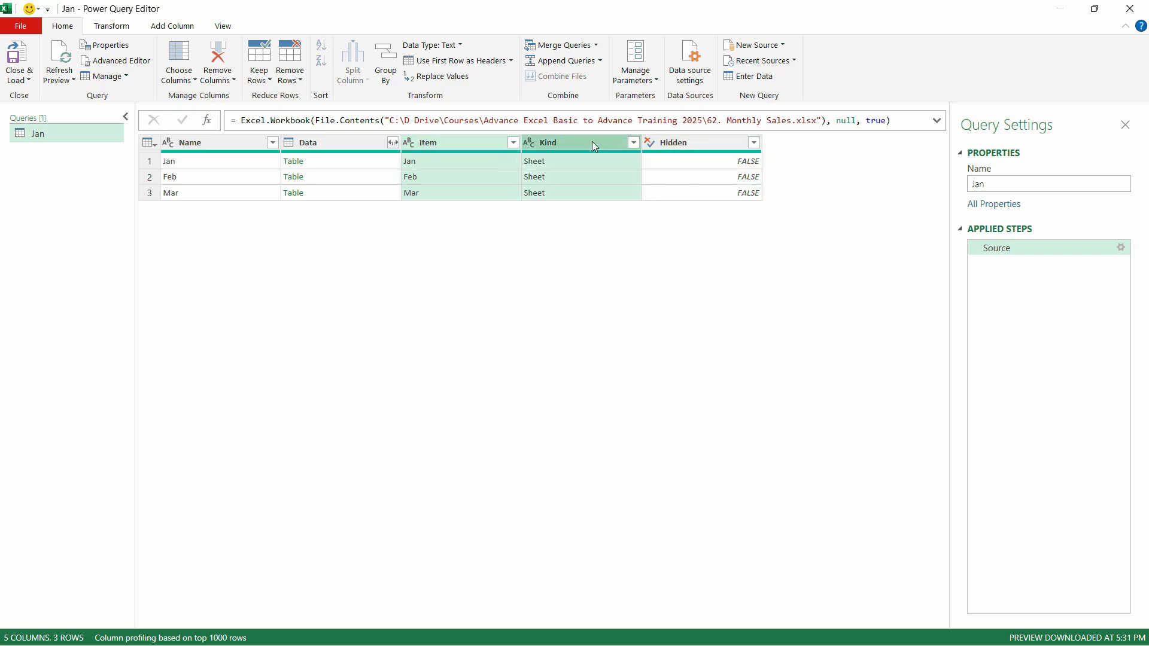
ctrl+click(685, 144)
right_click(688, 144)
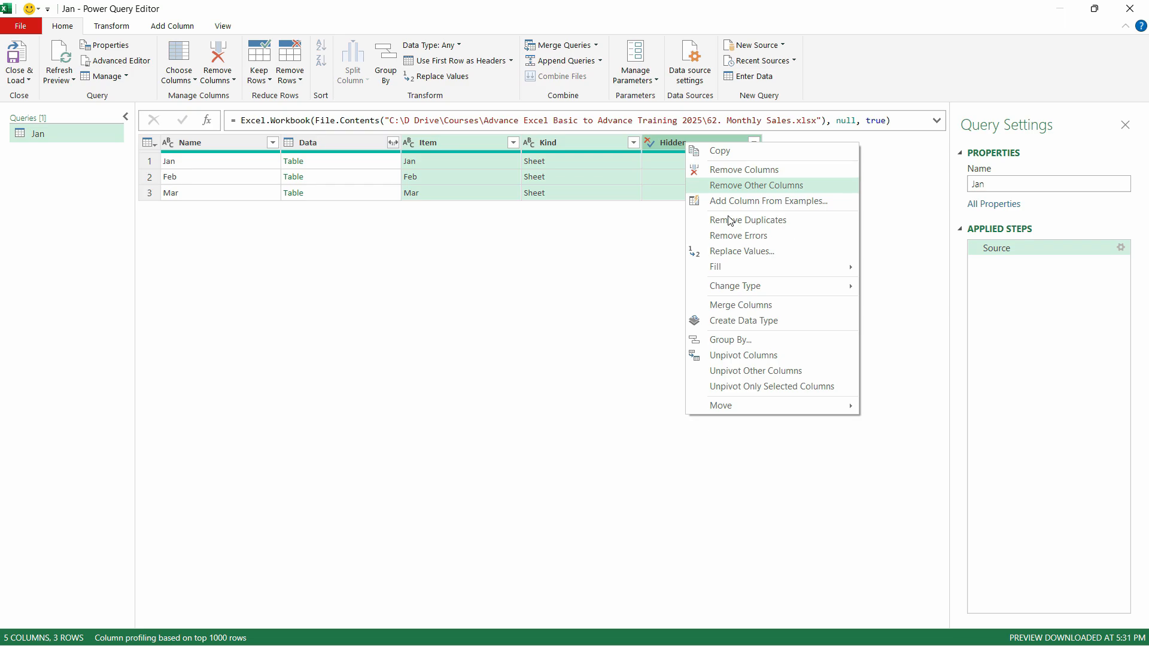
click(727, 171)
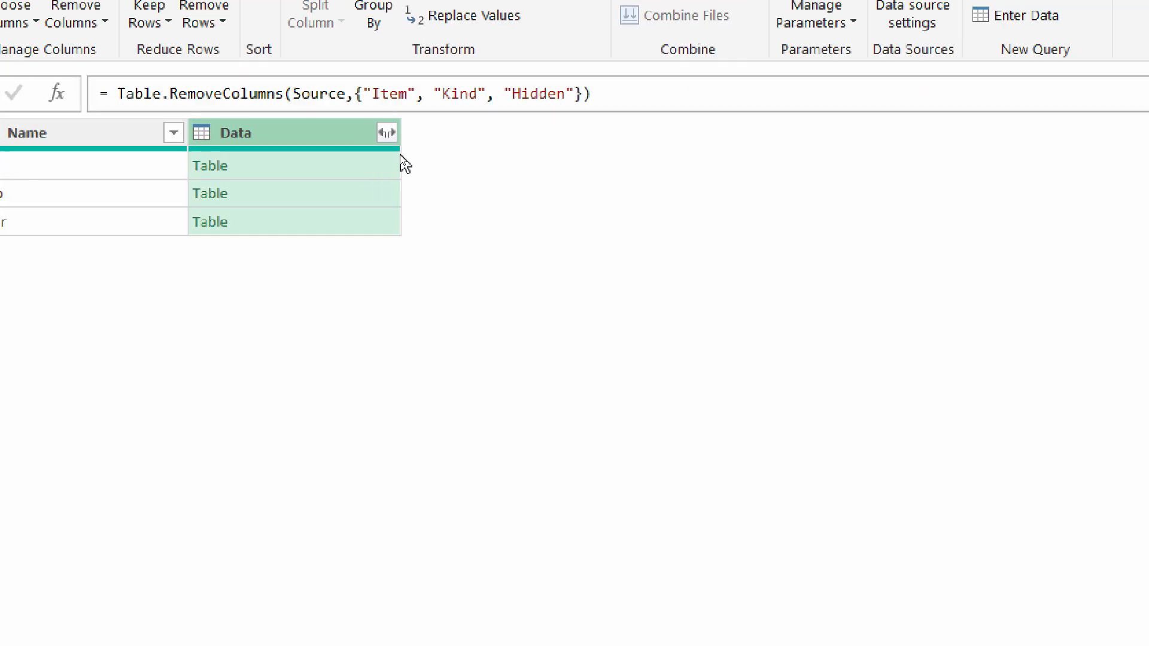
Expand the Data column into all six of its columns with the original name as prefix, and check the combined rows.
click(386, 131)
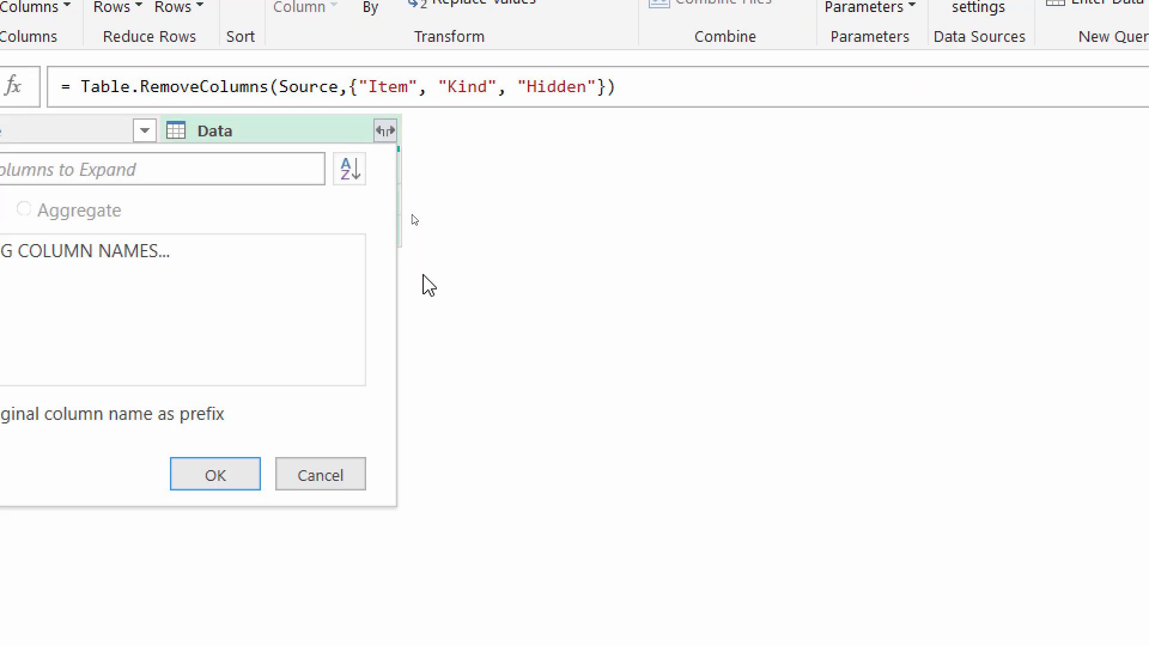
click(308, 365)
scroll(458, 338, down, 20)
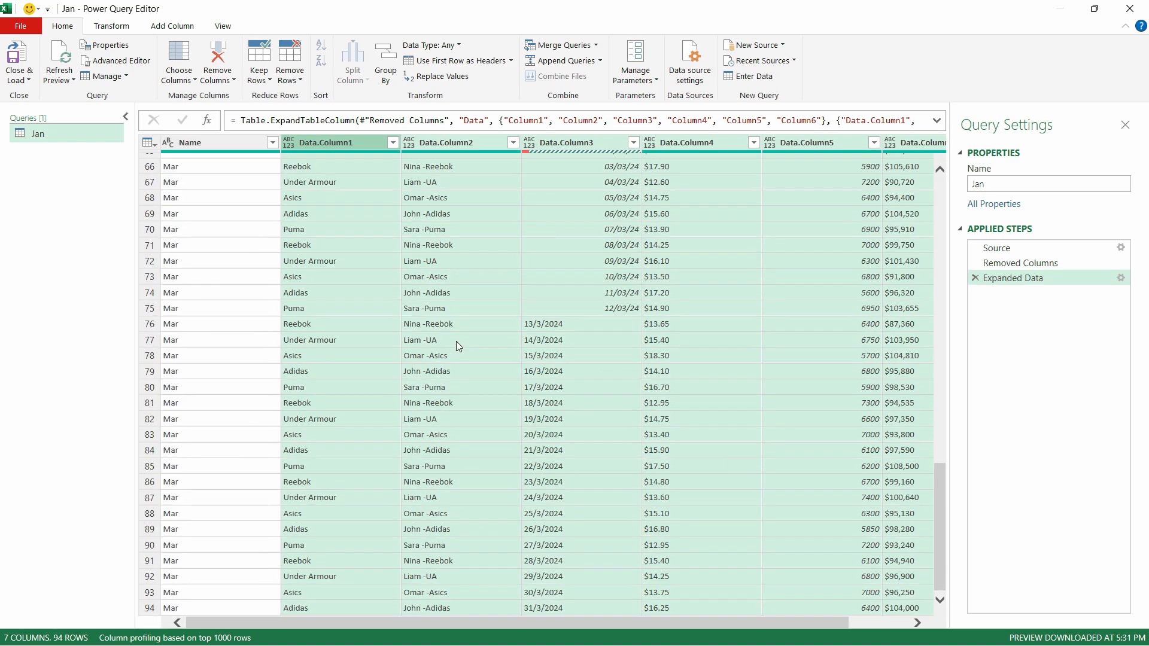
scroll(437, 362, up, 15)
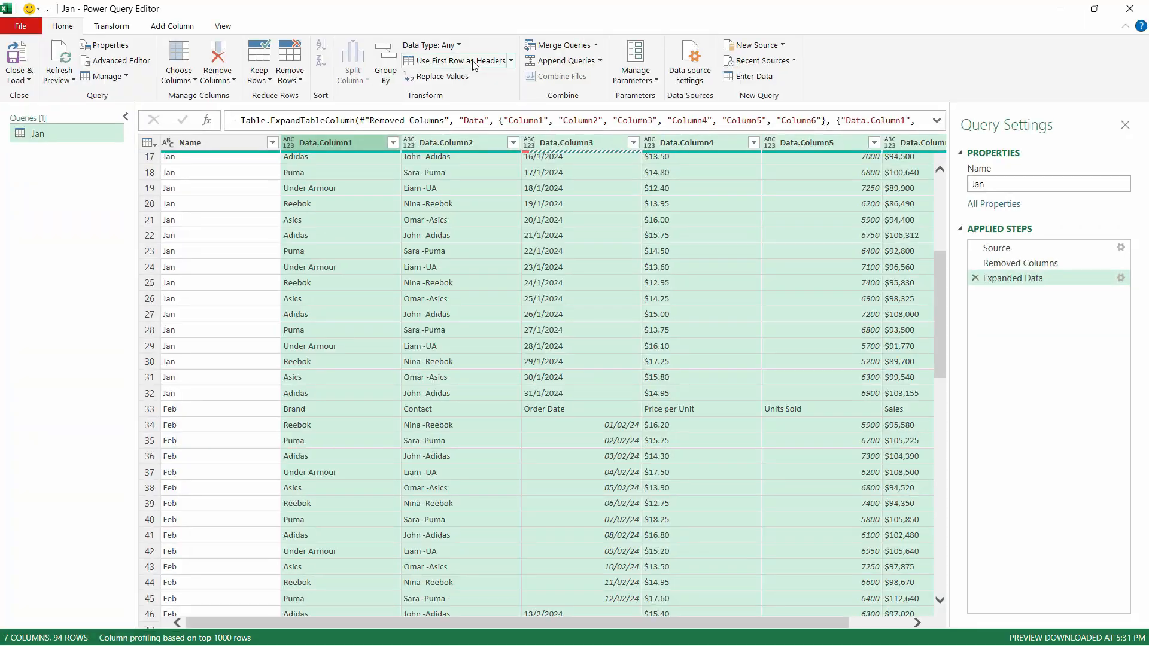
Promote the first row to headers and rename the first column, Jan, as Months.
click(475, 62)
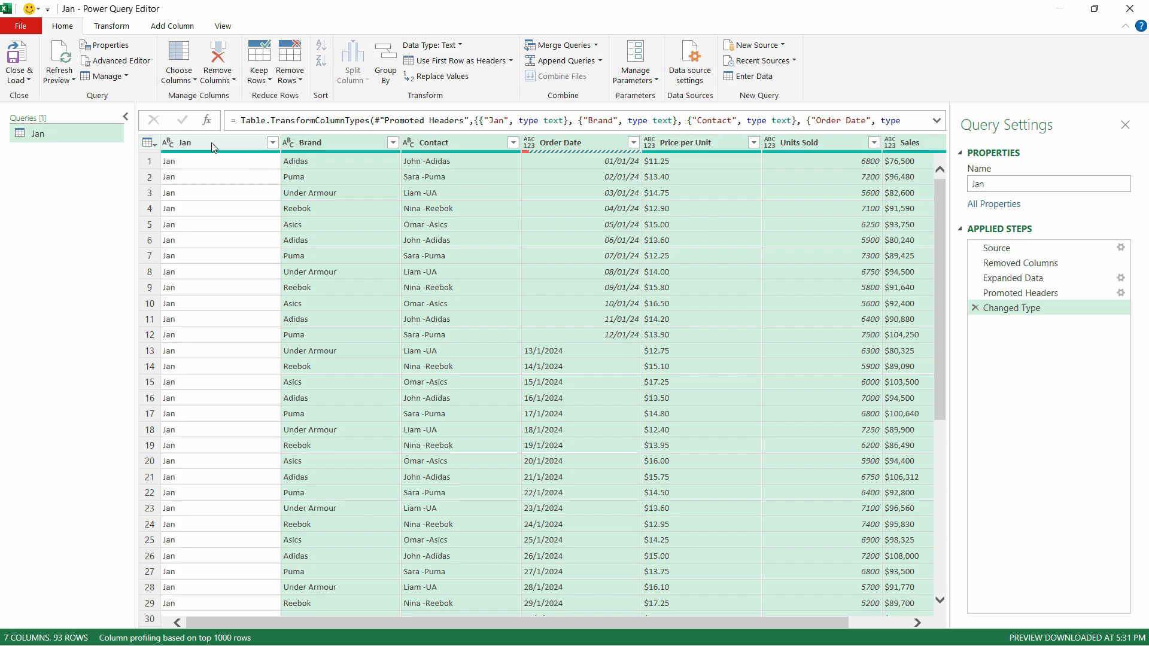
click(182, 146)
double_click(189, 145)
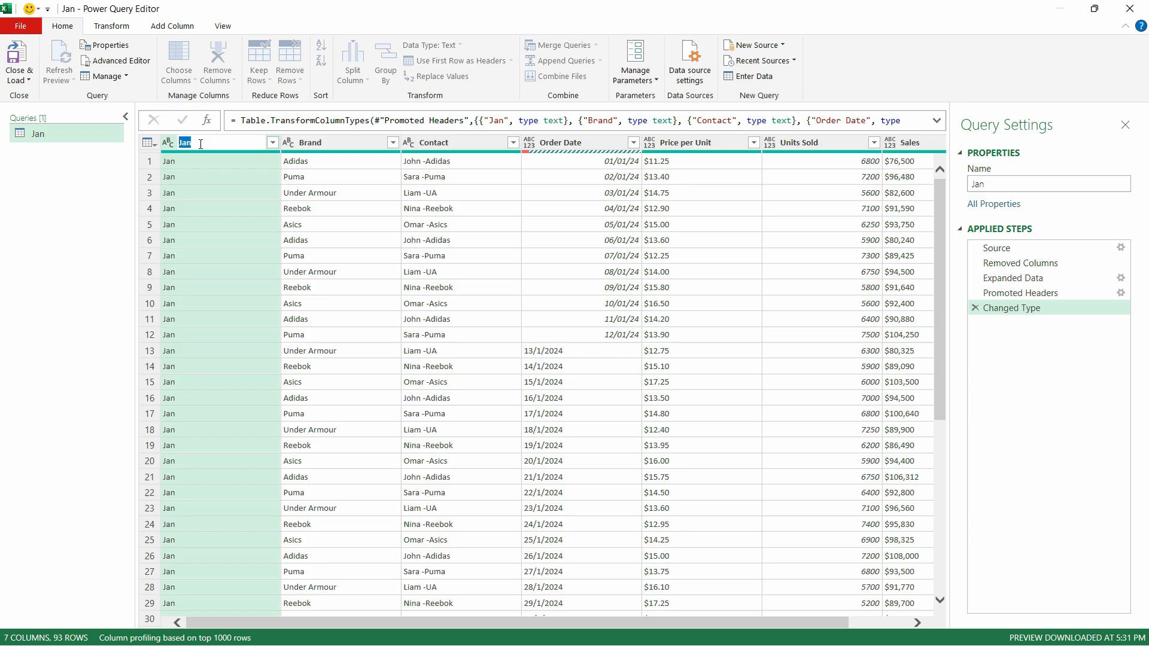
text(mo)
key(Return)
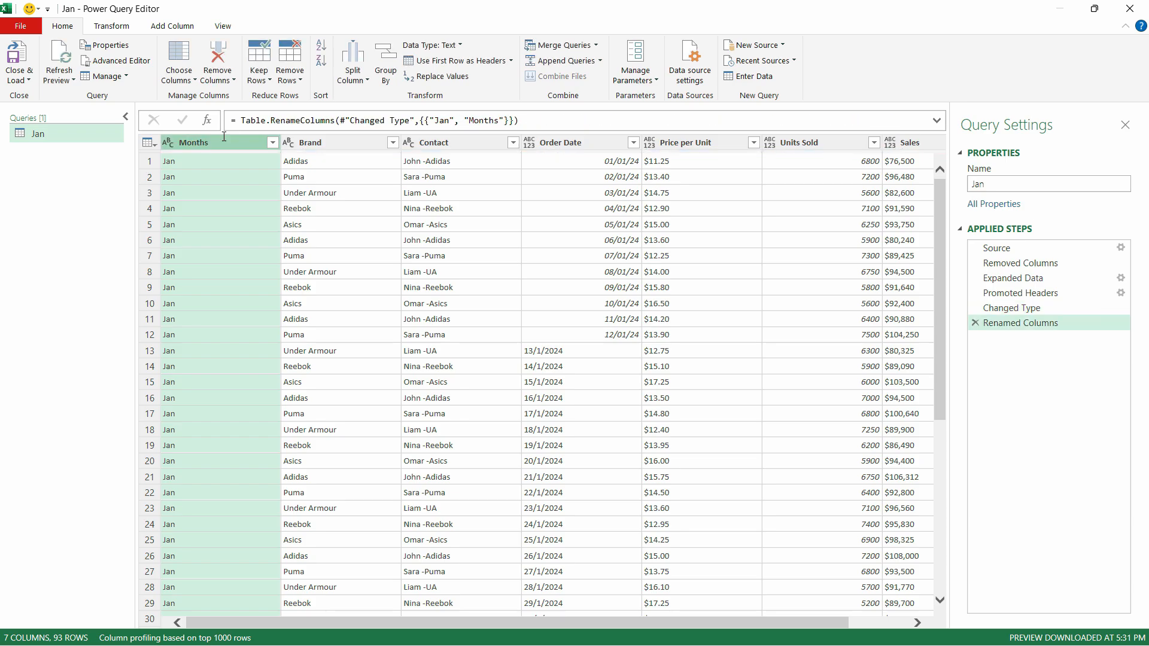
Locate the repeated header row among the data and filter the Brand column to only the value Brand.
click(392, 255)
scroll(550, 268, down, 3)
scroll(568, 287, down, 3)
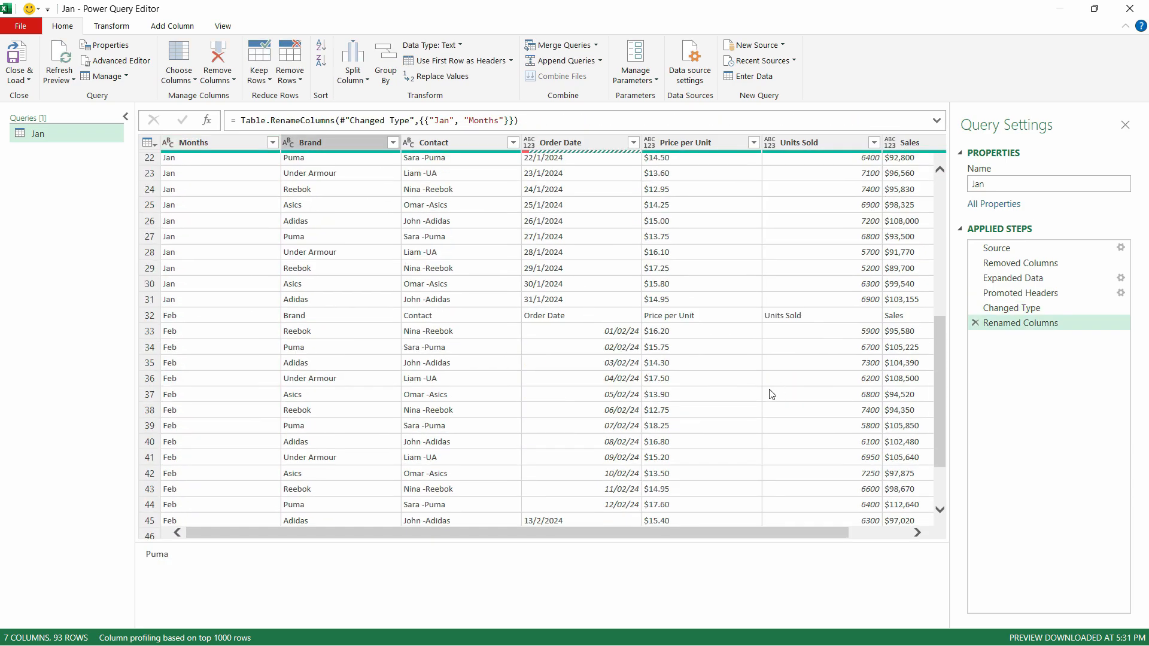
click(706, 320)
click(815, 321)
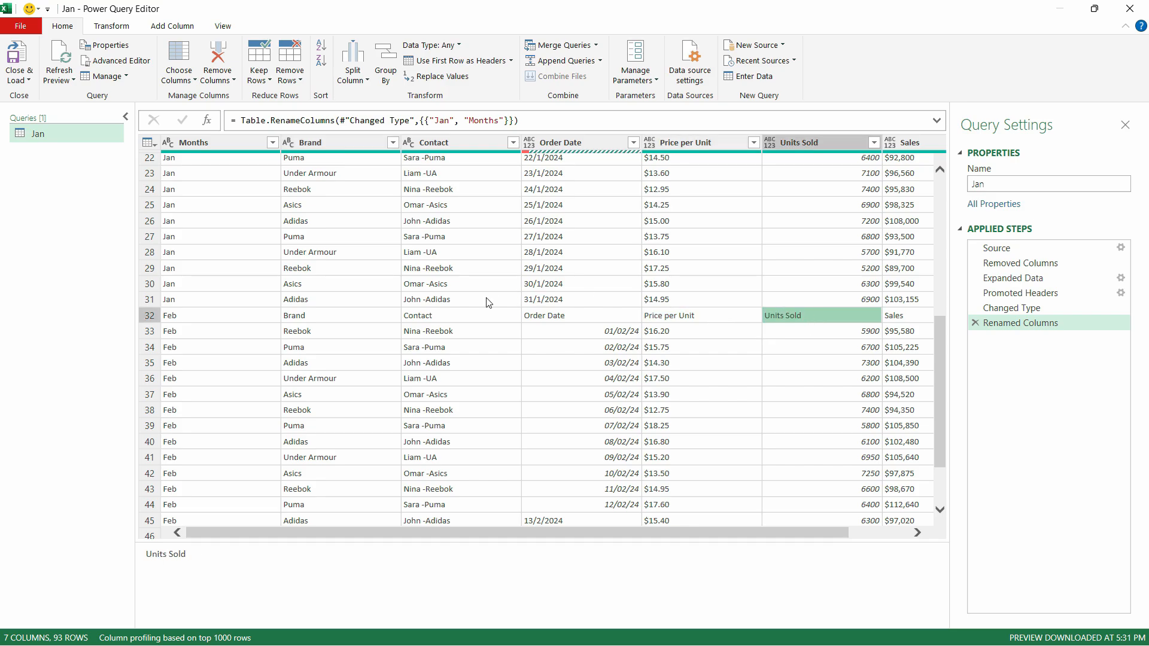
click(394, 143)
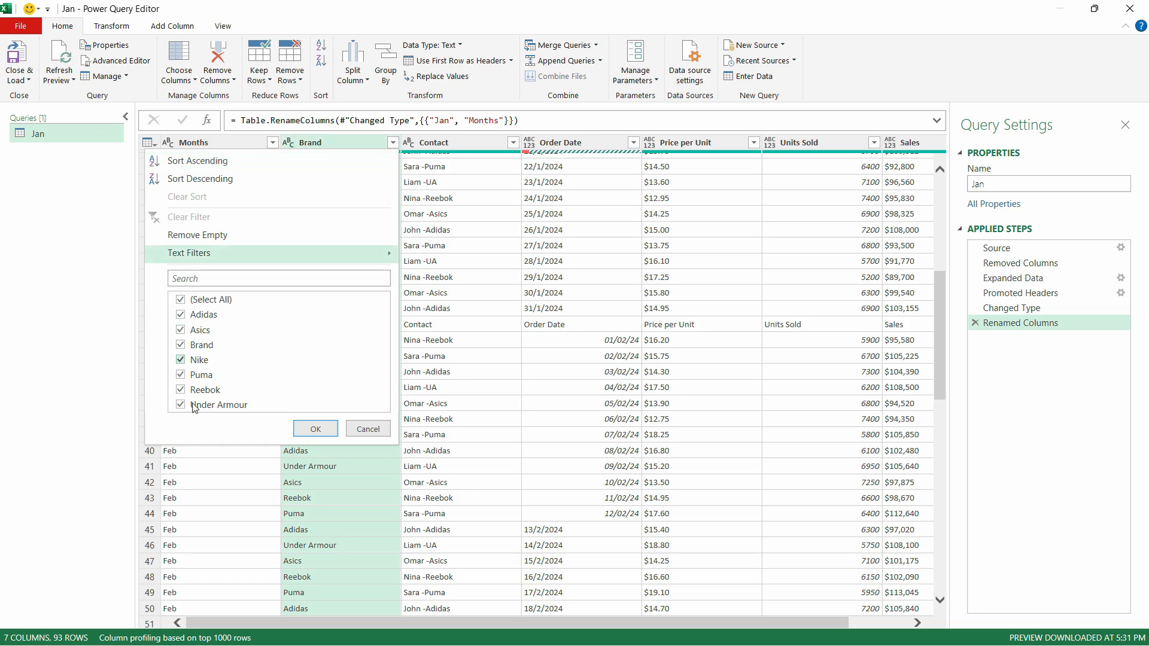
click(180, 299)
click(181, 346)
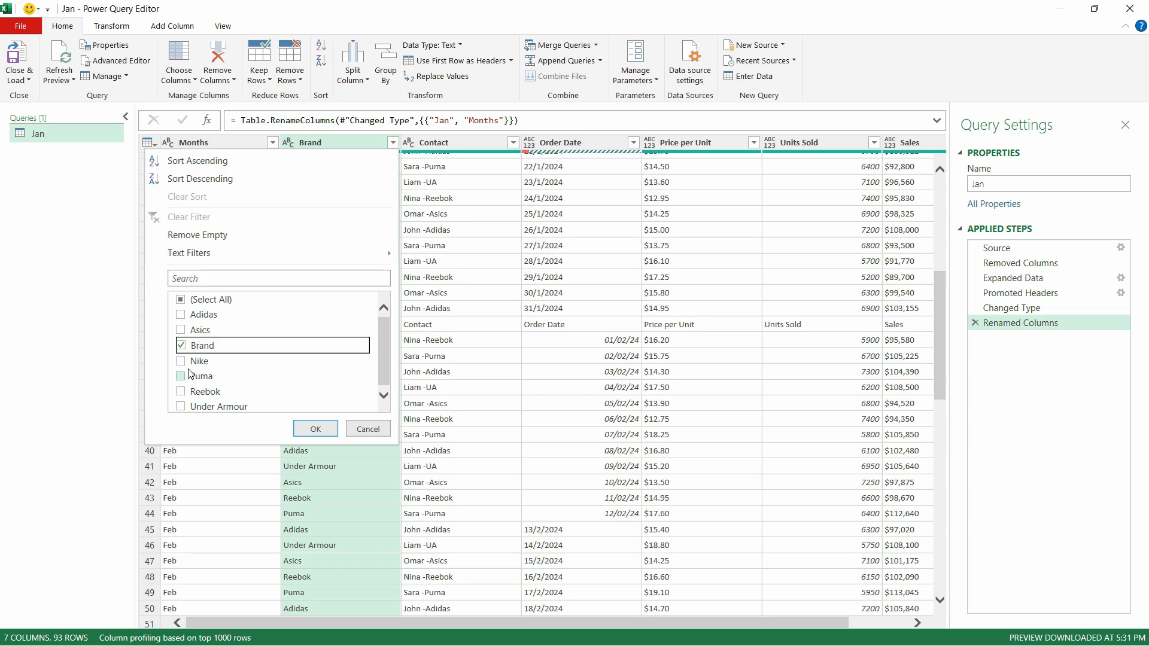
click(309, 429)
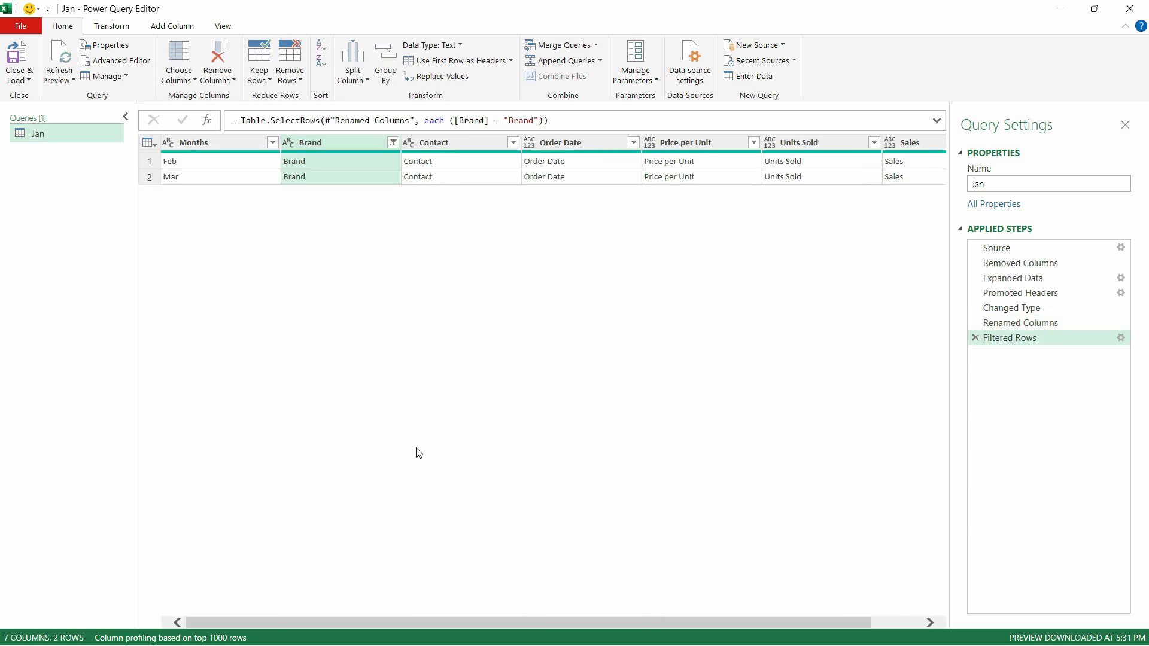
click(150, 162)
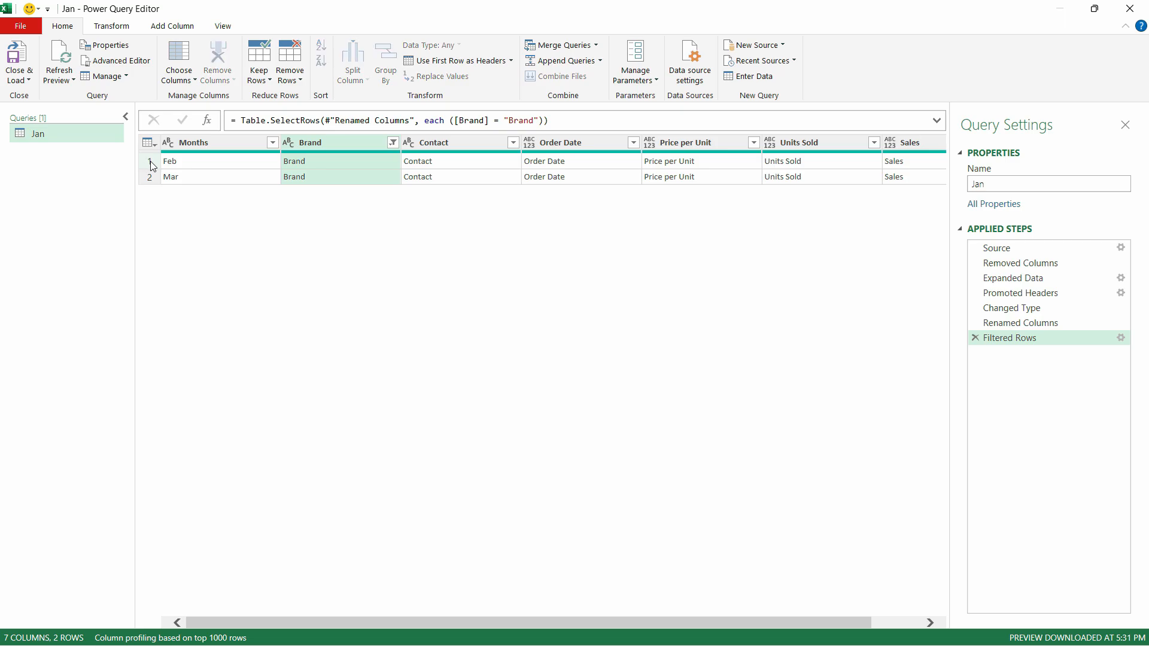
Change the Brand column filter to include every value except Brand, and check the remaining rows.
click(393, 142)
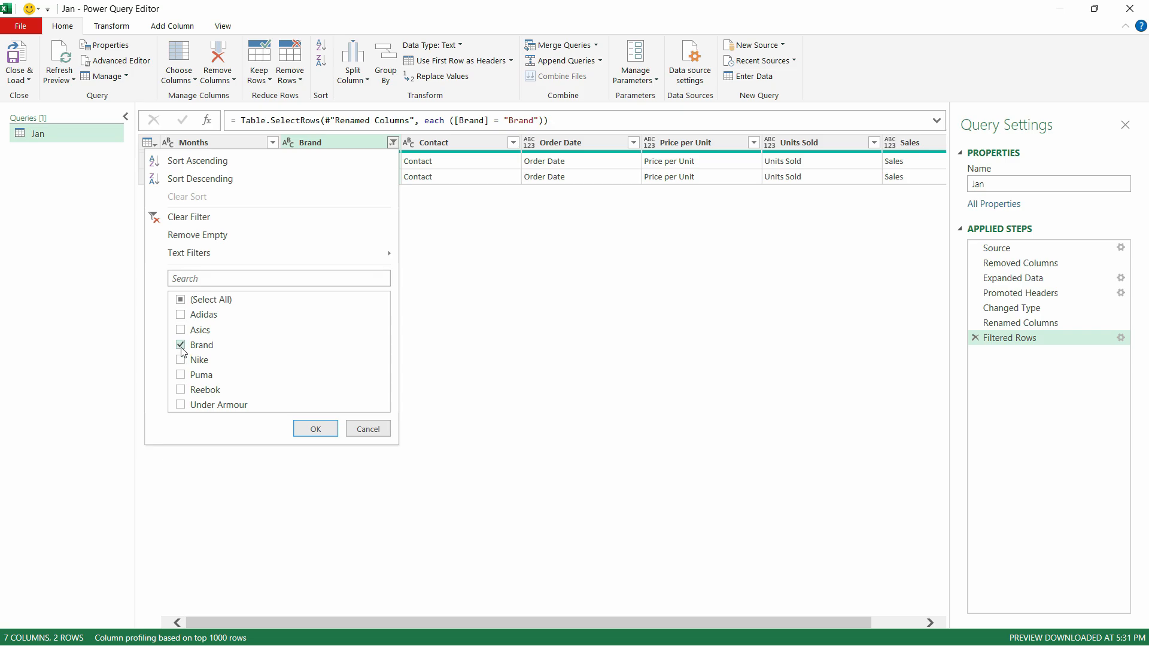
click(180, 300)
click(180, 346)
click(315, 429)
scroll(632, 365, down, 7)
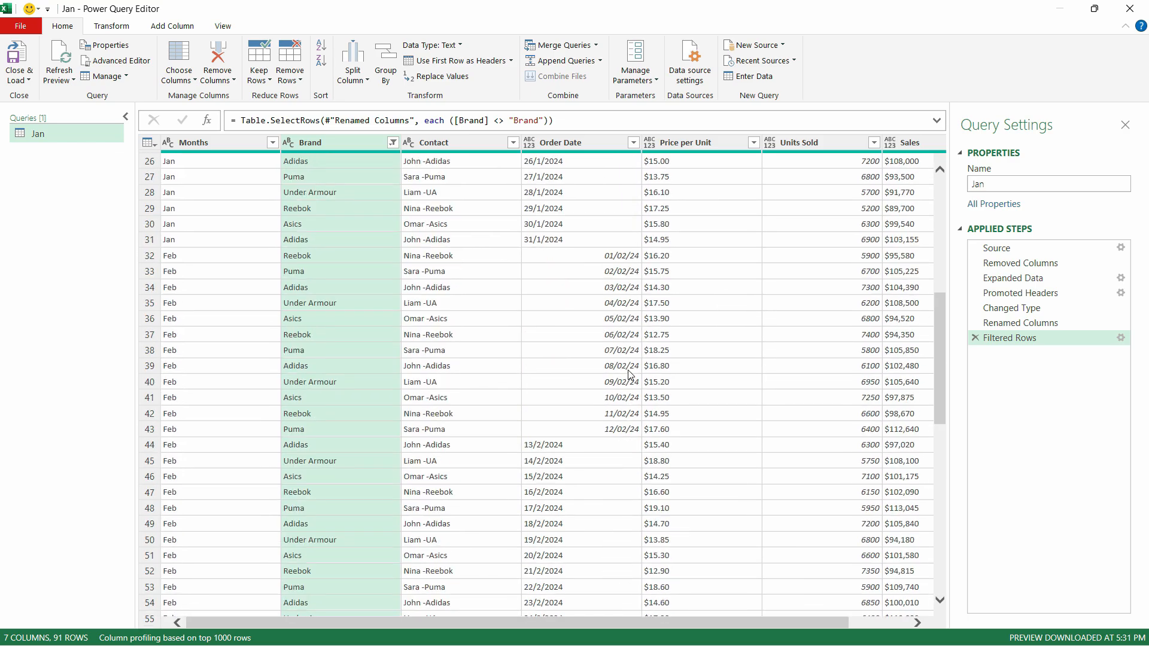
scroll(629, 376, down, 5)
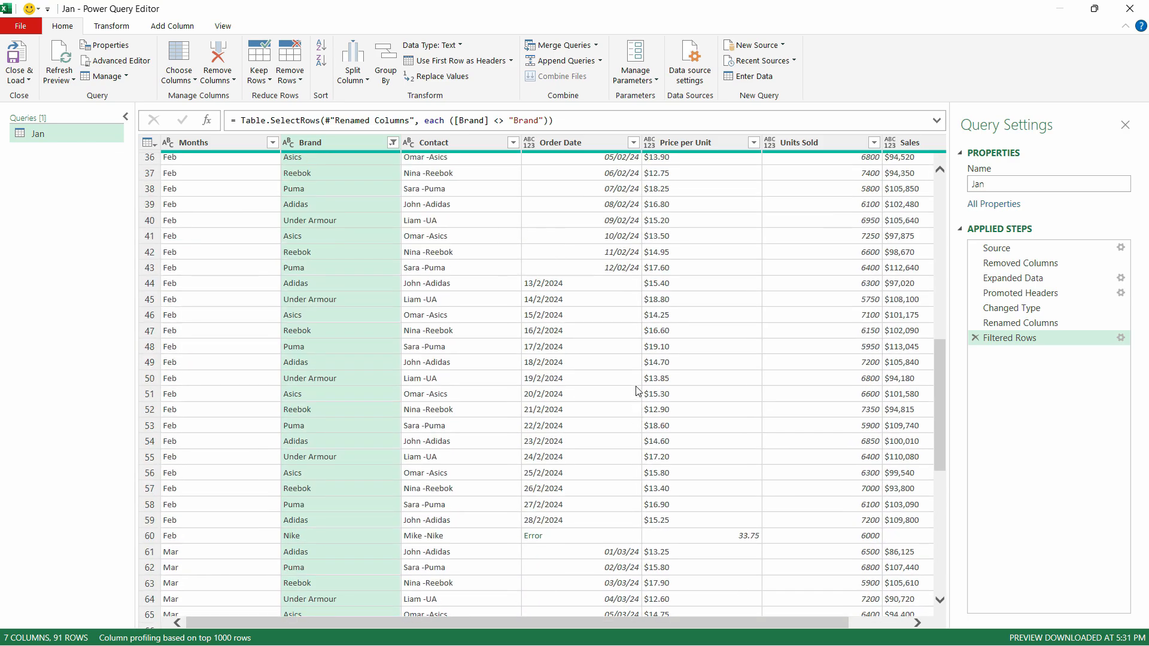
Load the Power Query result into the workbook and apply a medium table style with a dark blue header and grey banded rows.
scroll(636, 388, down, 4)
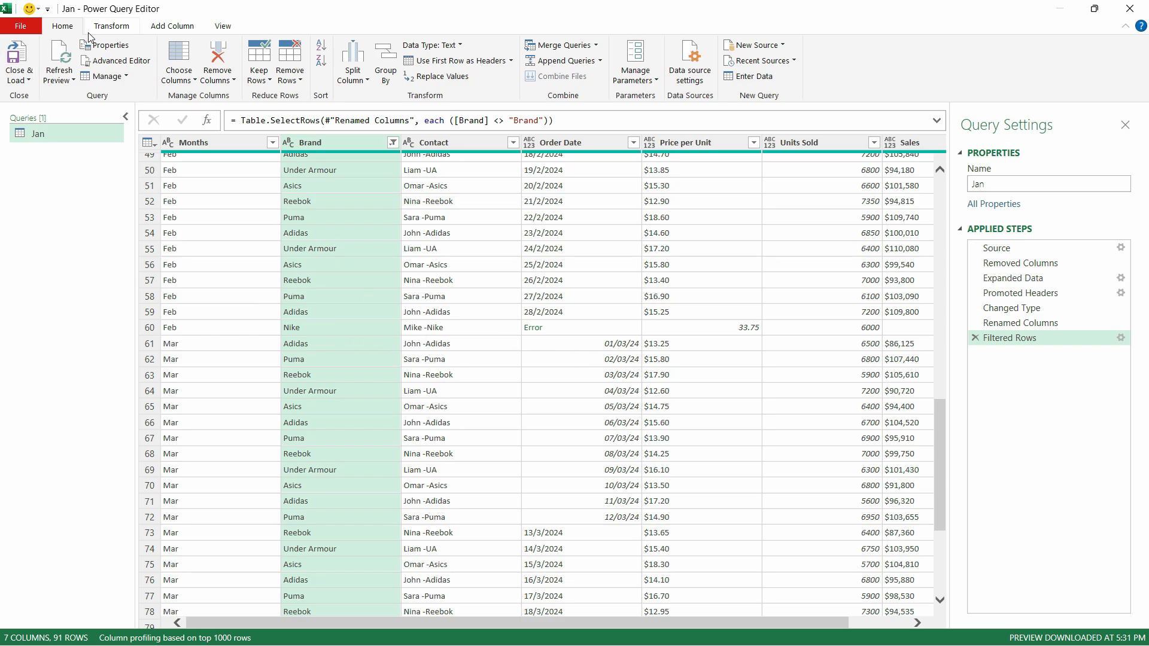
click(17, 61)
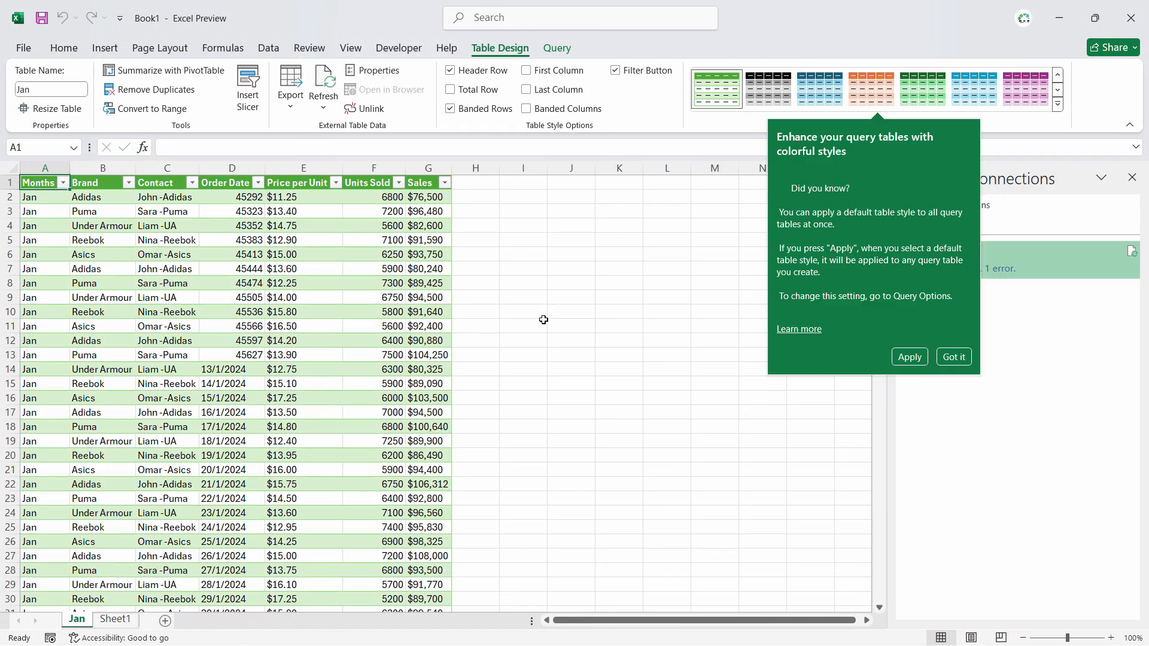
click(1059, 104)
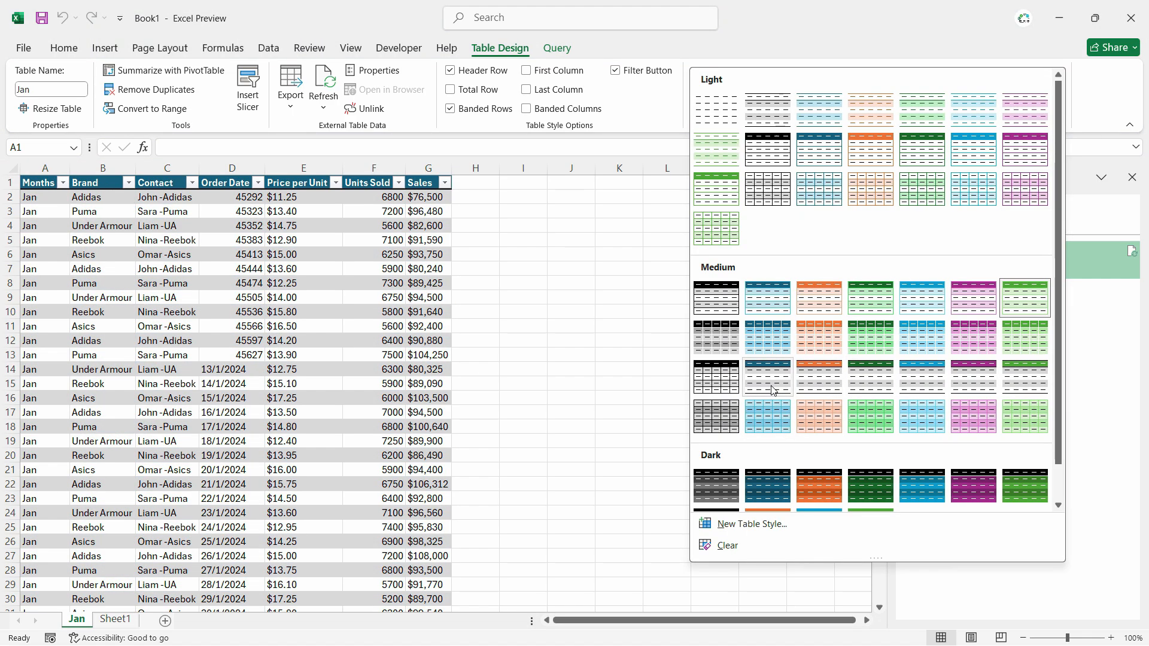
click(772, 390)
click(293, 214)
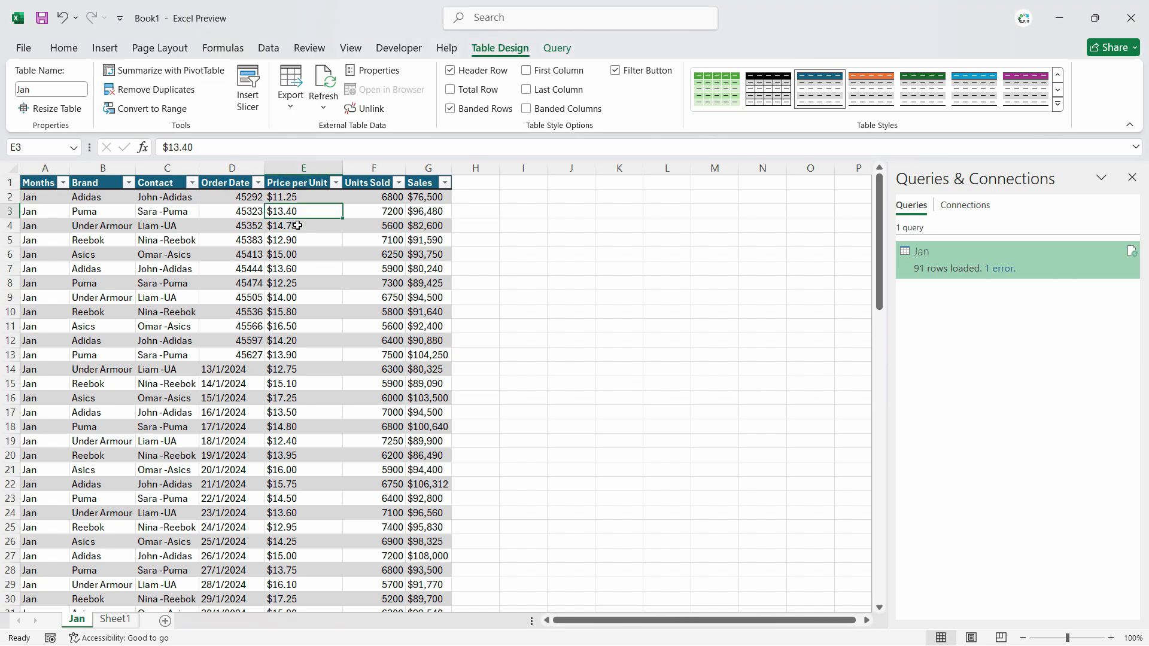
Format the Order Date column as a short date and look through the dates in the rows below.
click(232, 169)
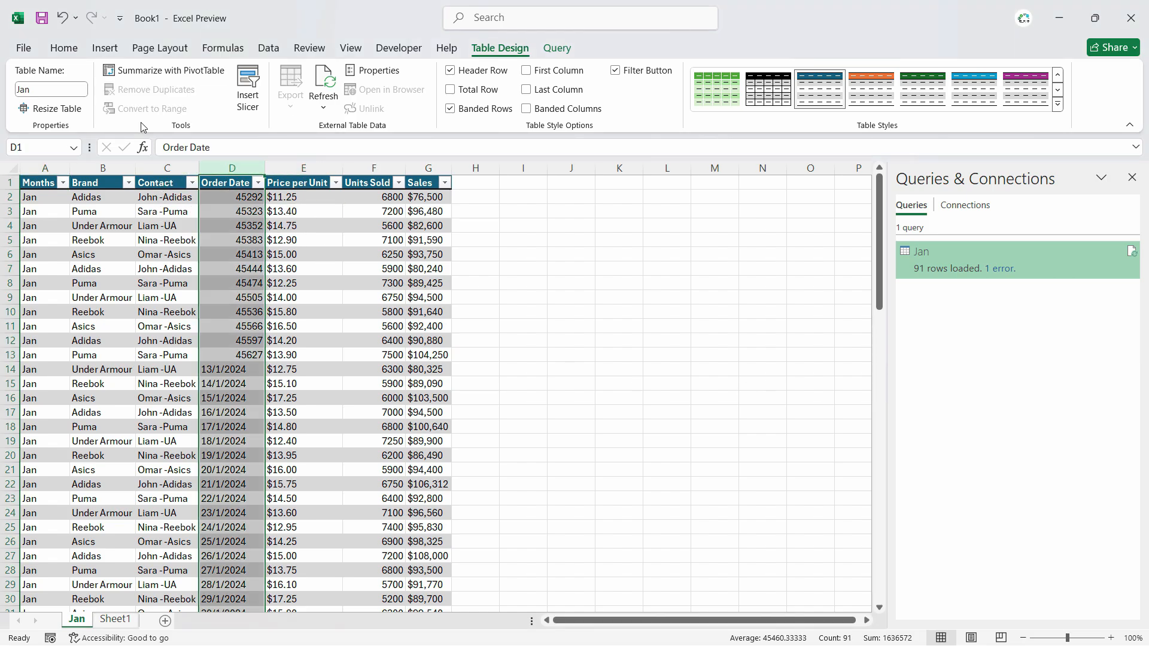
click(67, 48)
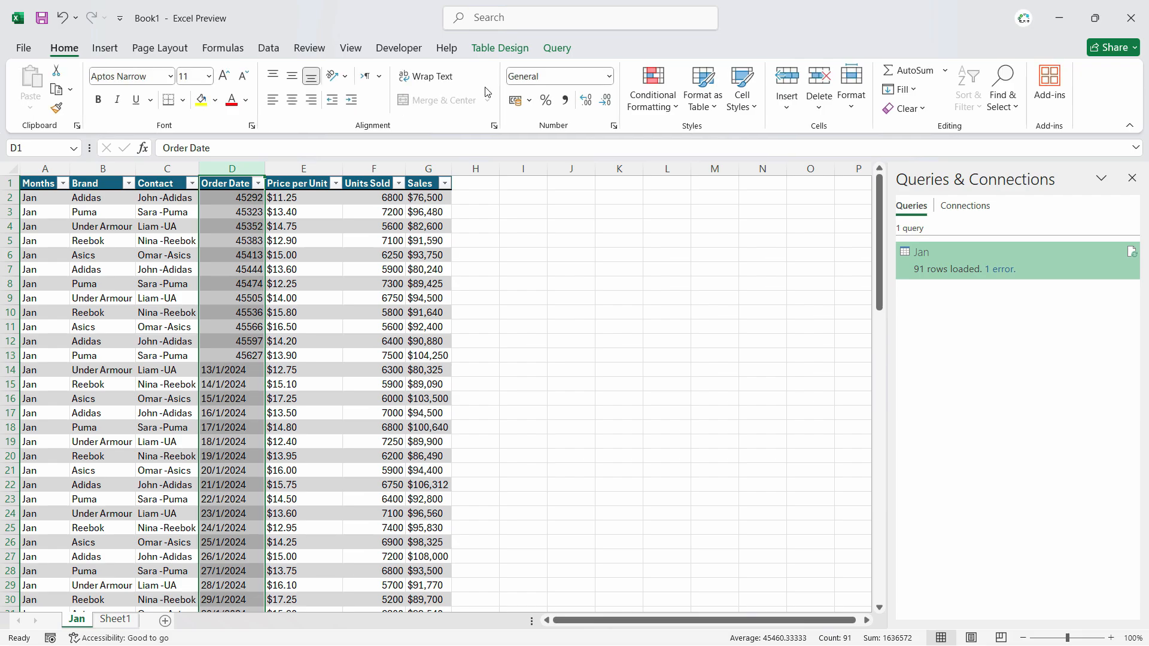
click(608, 76)
click(569, 246)
click(232, 385)
scroll(248, 424, down, 2)
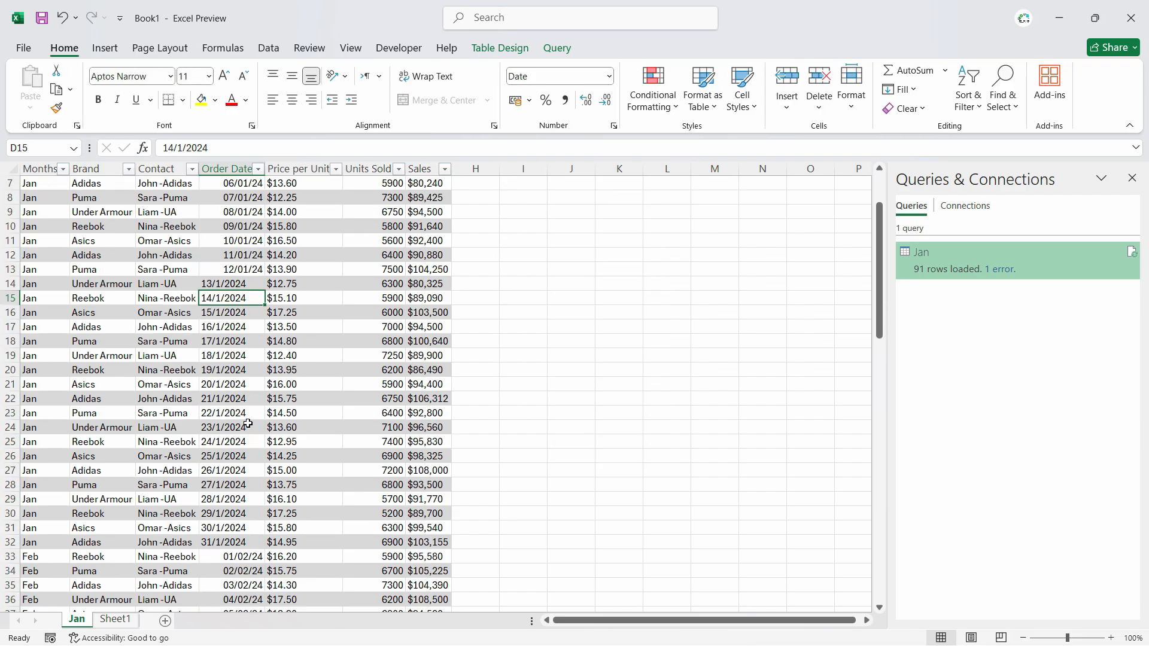
scroll(248, 424, down, 9)
Center the Order Date column vertically and horizontally and check the alignment down to the March rows.
click(233, 169)
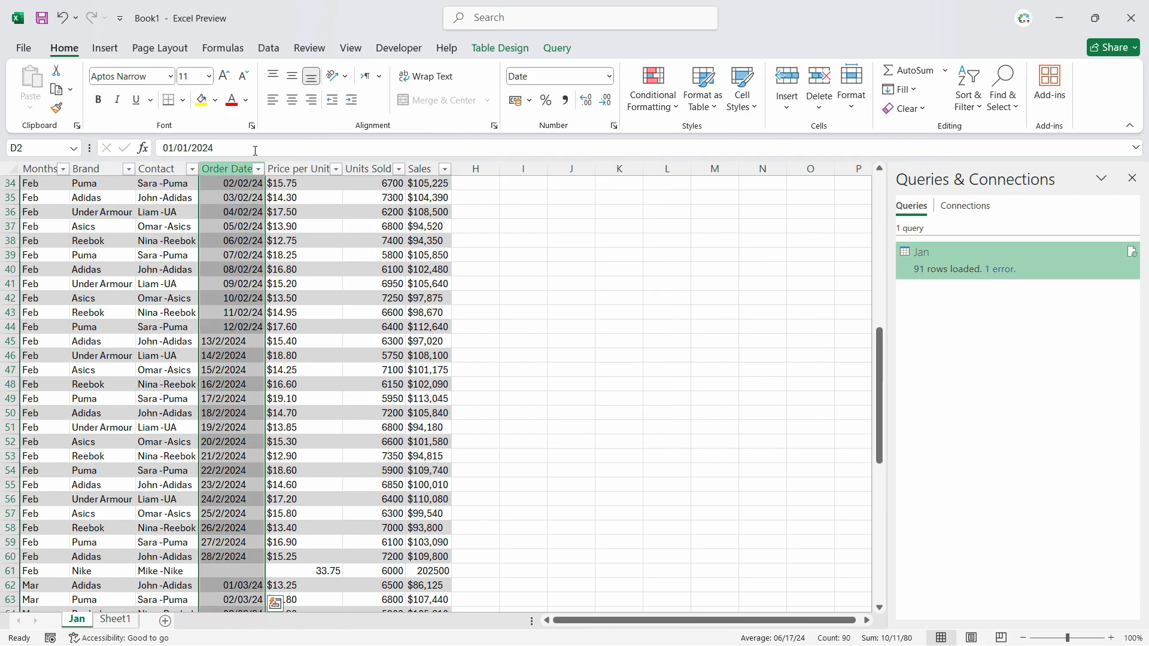
click(293, 77)
click(292, 100)
click(234, 371)
scroll(241, 447, down, 20)
click(247, 442)
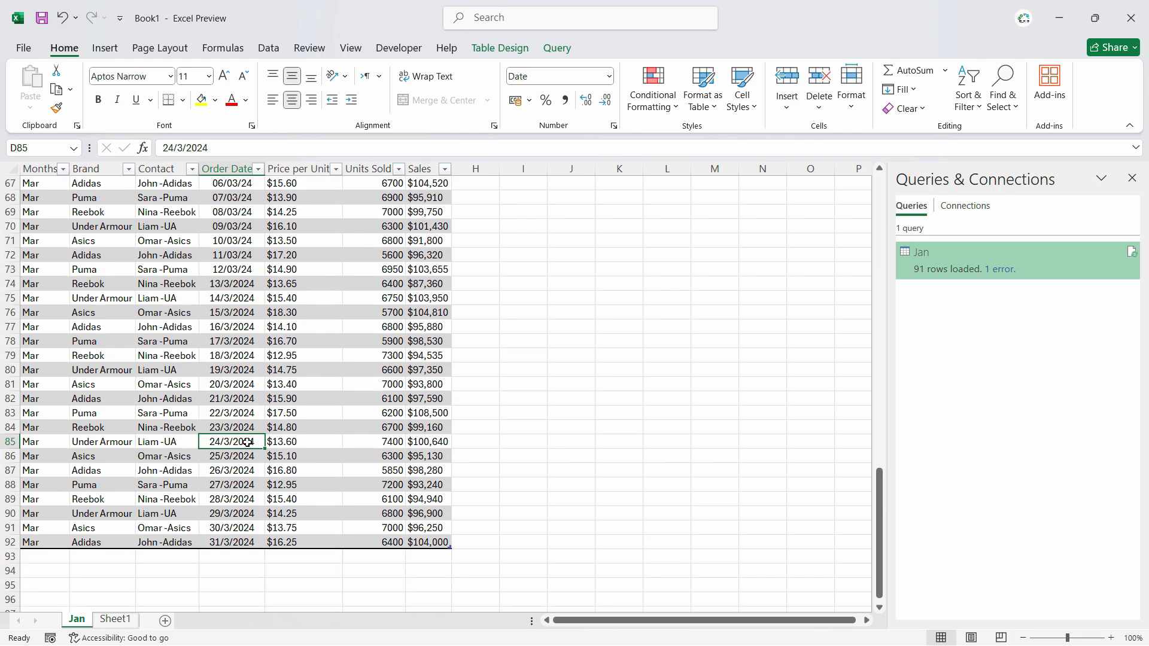
Enlarge the table view and examine which months the Months column filter offers.
scroll(247, 442, up, 20)
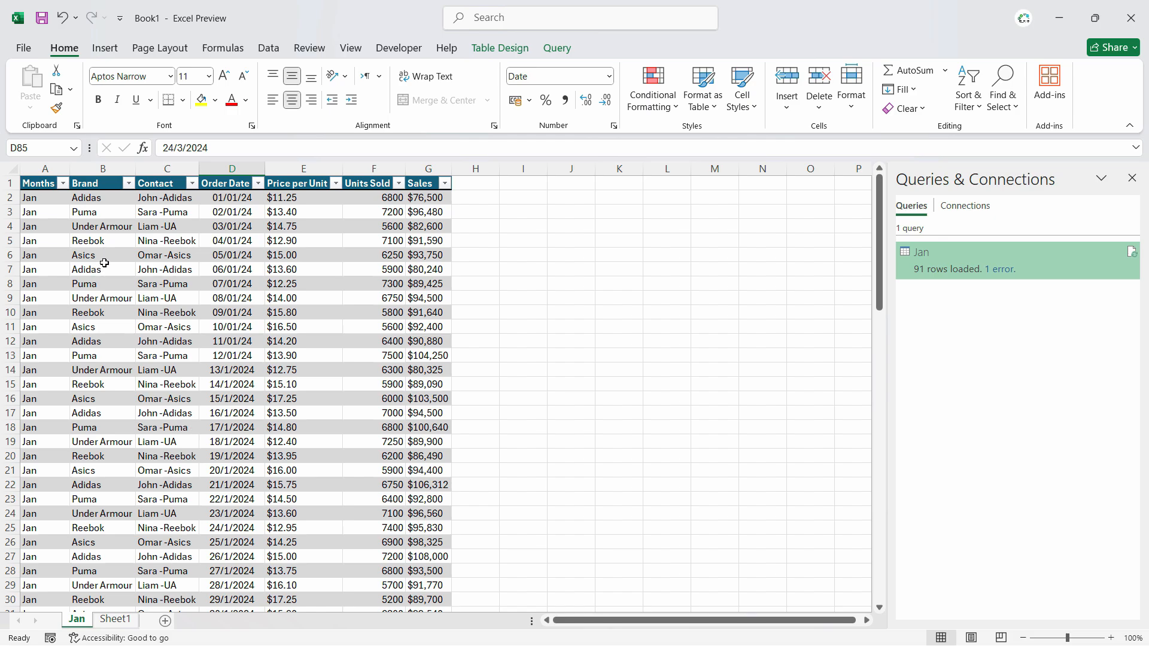
scroll(102, 279, up, 2)
scroll(83, 223, up, 2)
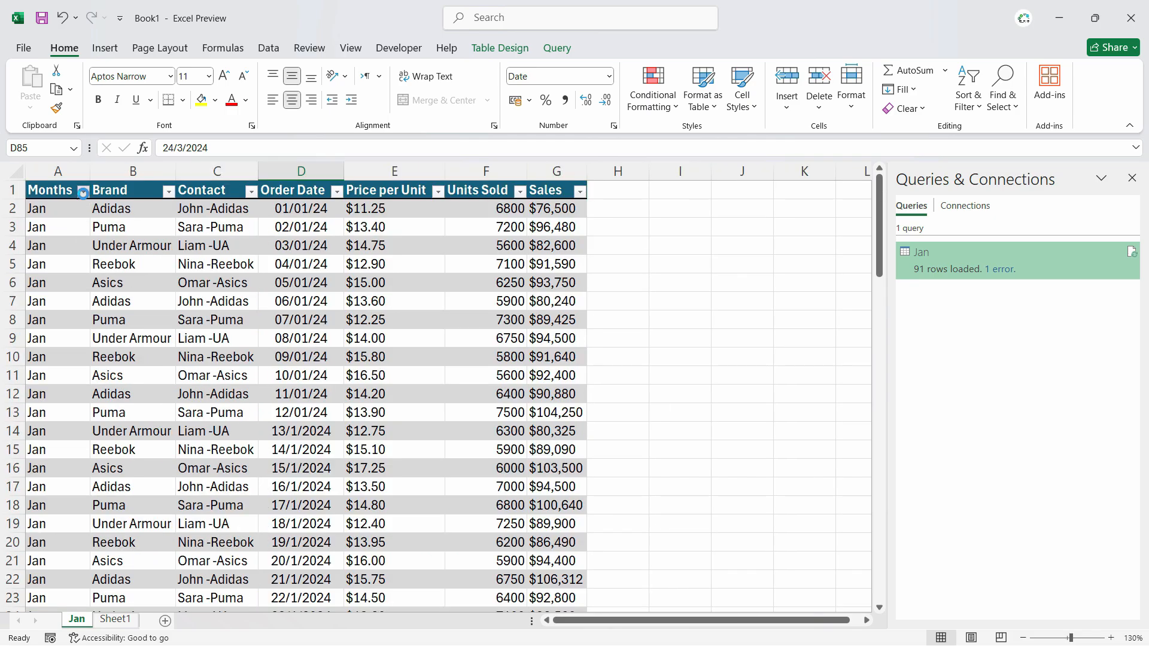
click(83, 190)
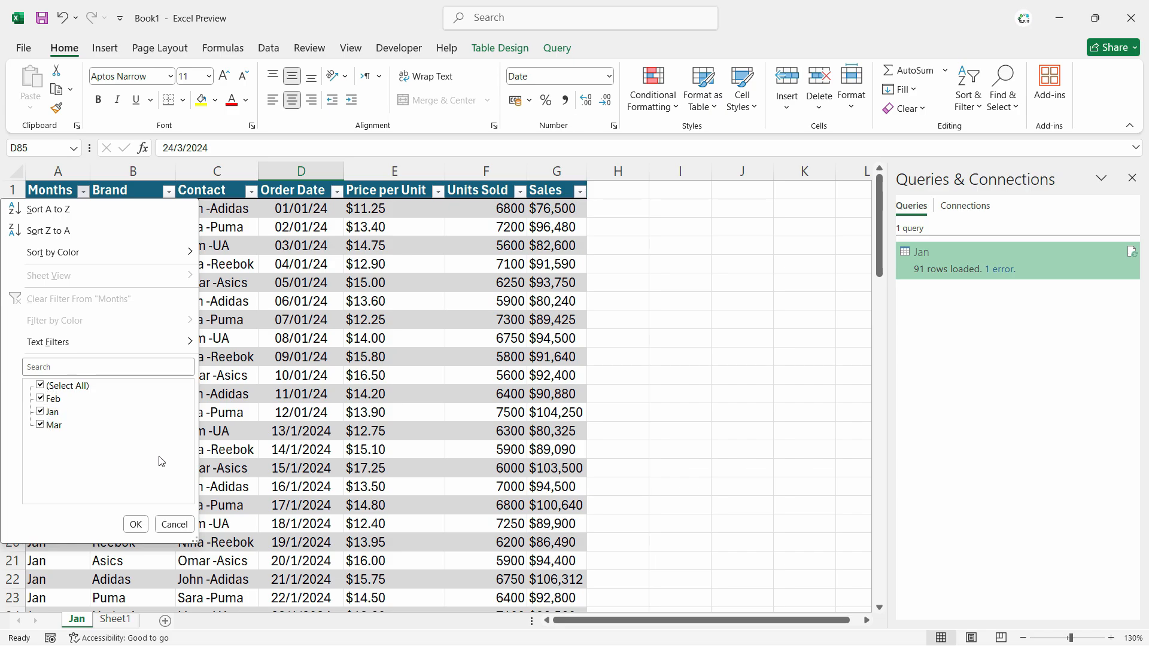
click(135, 524)
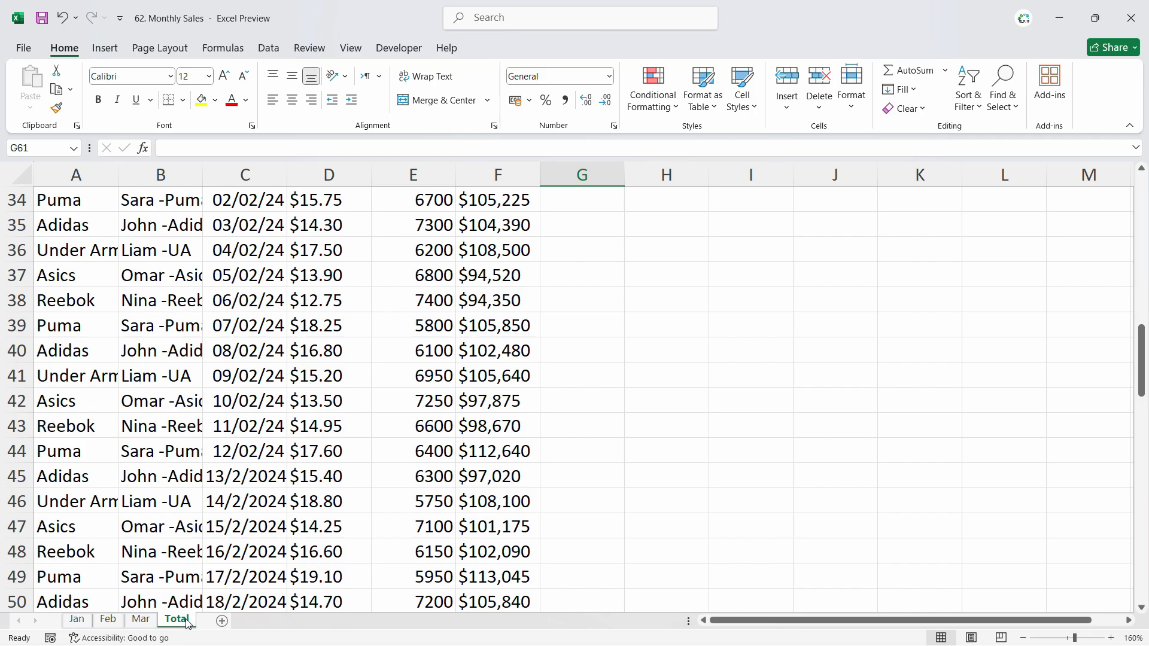
Delete the Total and Sheet2 worksheets from the 62. Monthly Sales workbook.
right_click(181, 620)
click(211, 433)
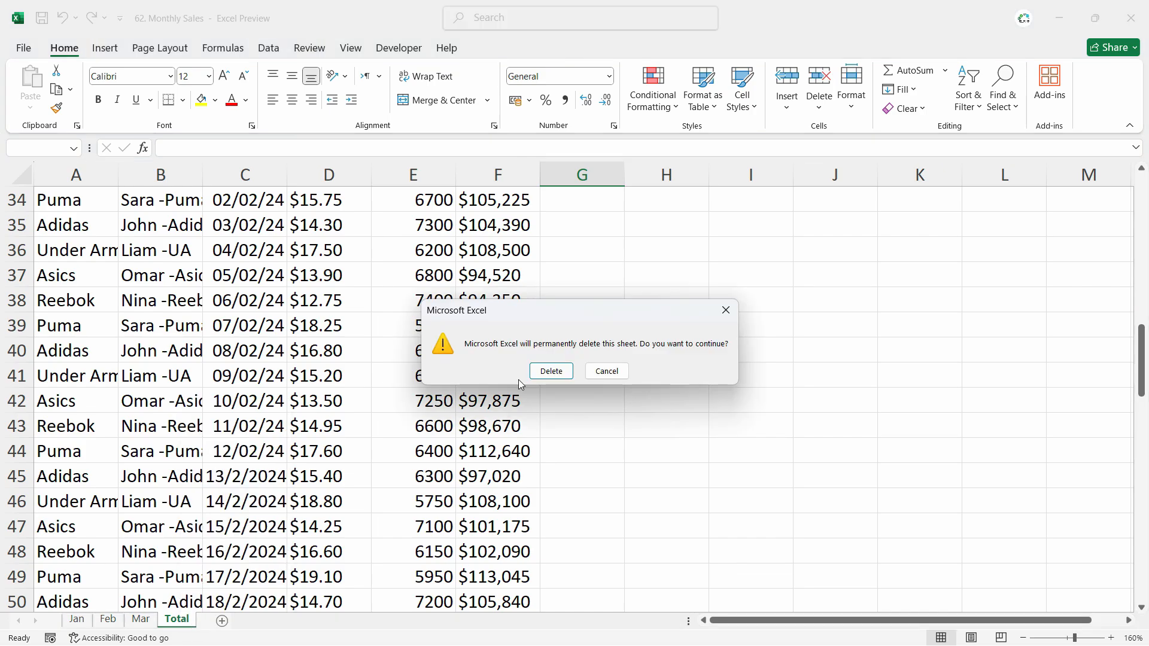
click(541, 366)
click(182, 622)
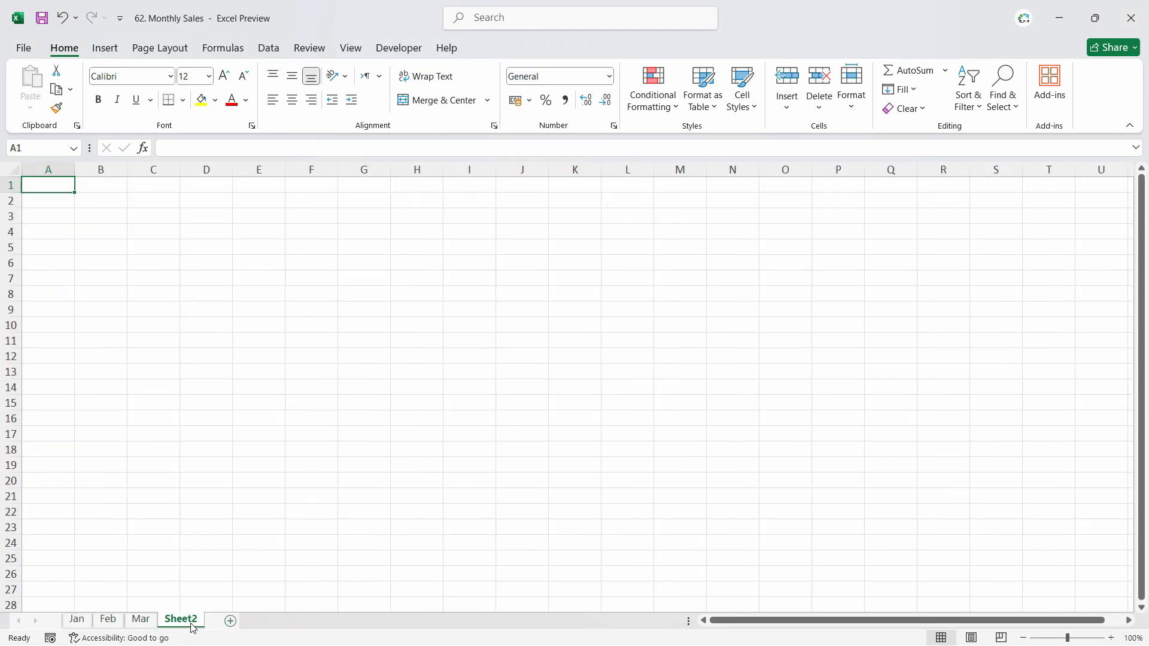
double_click(194, 622)
key(Return)
right_click(195, 623)
click(253, 436)
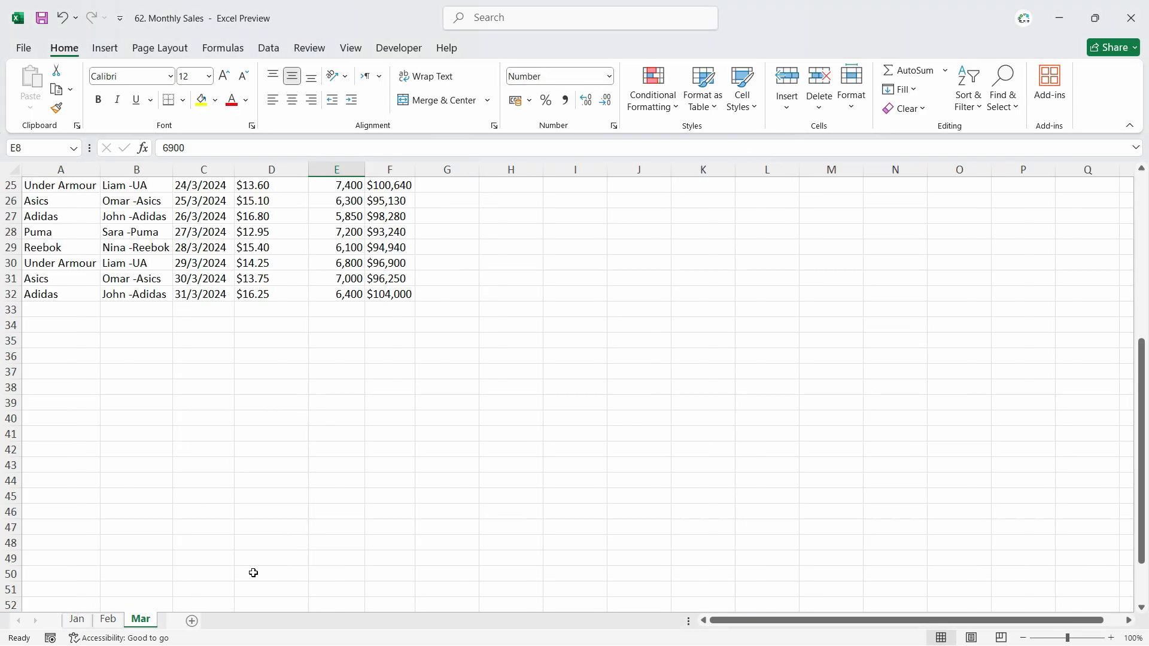
Create a copy of the Mar worksheet and place it at the end of the workbook.
right_click(149, 625)
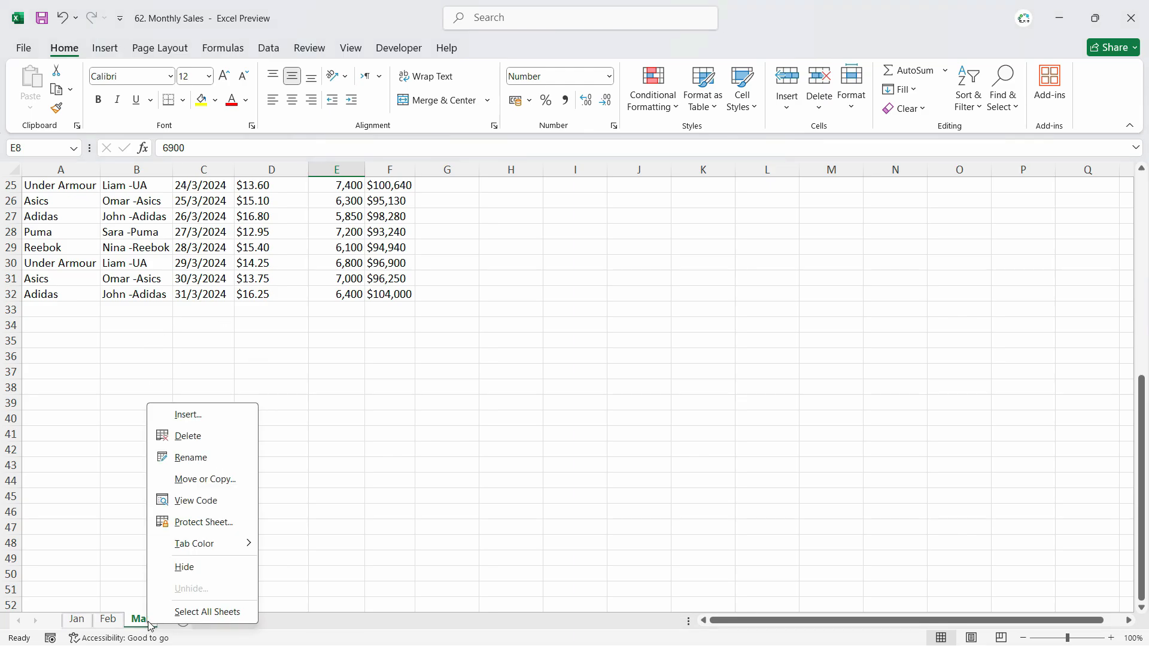
click(219, 487)
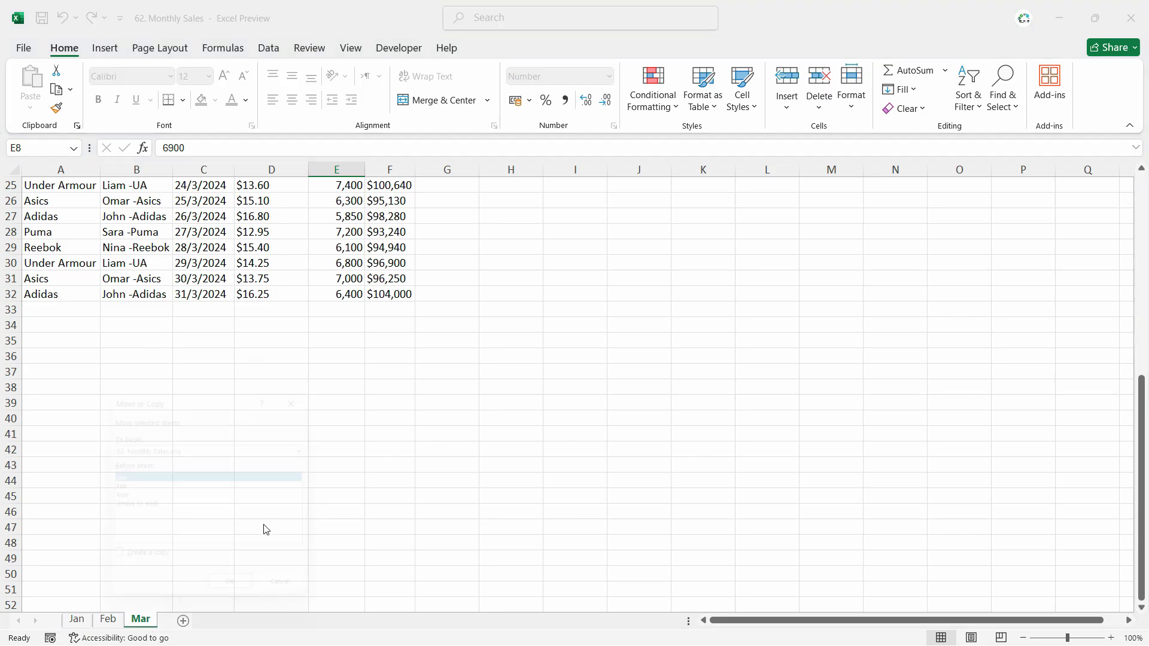
click(115, 509)
click(111, 566)
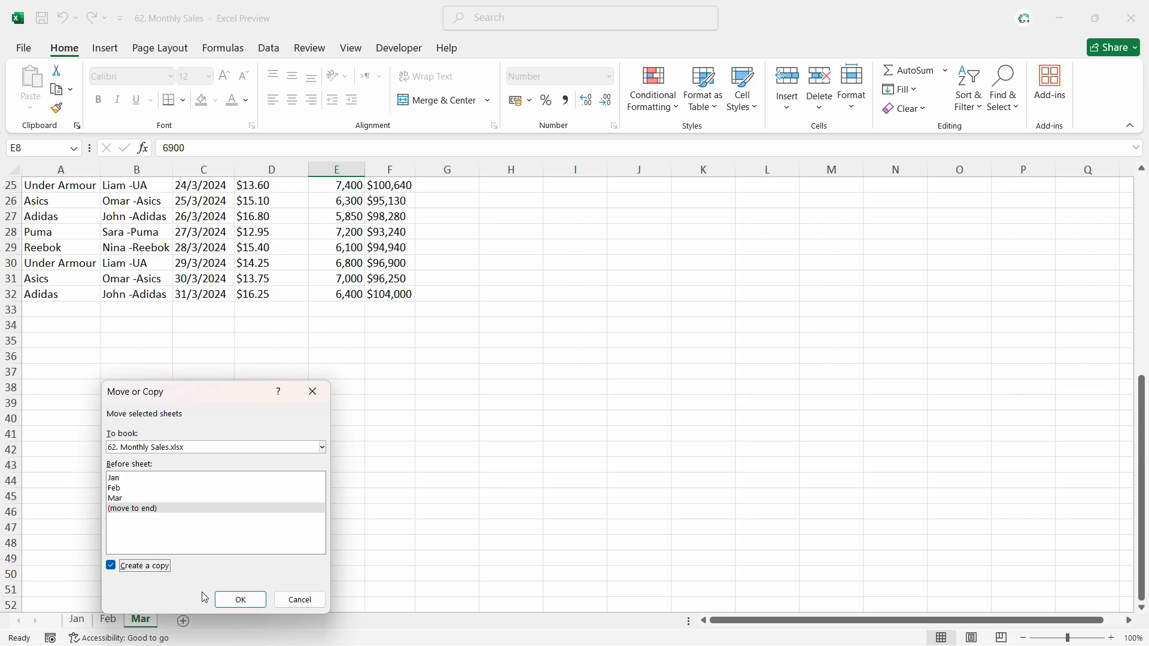
click(251, 604)
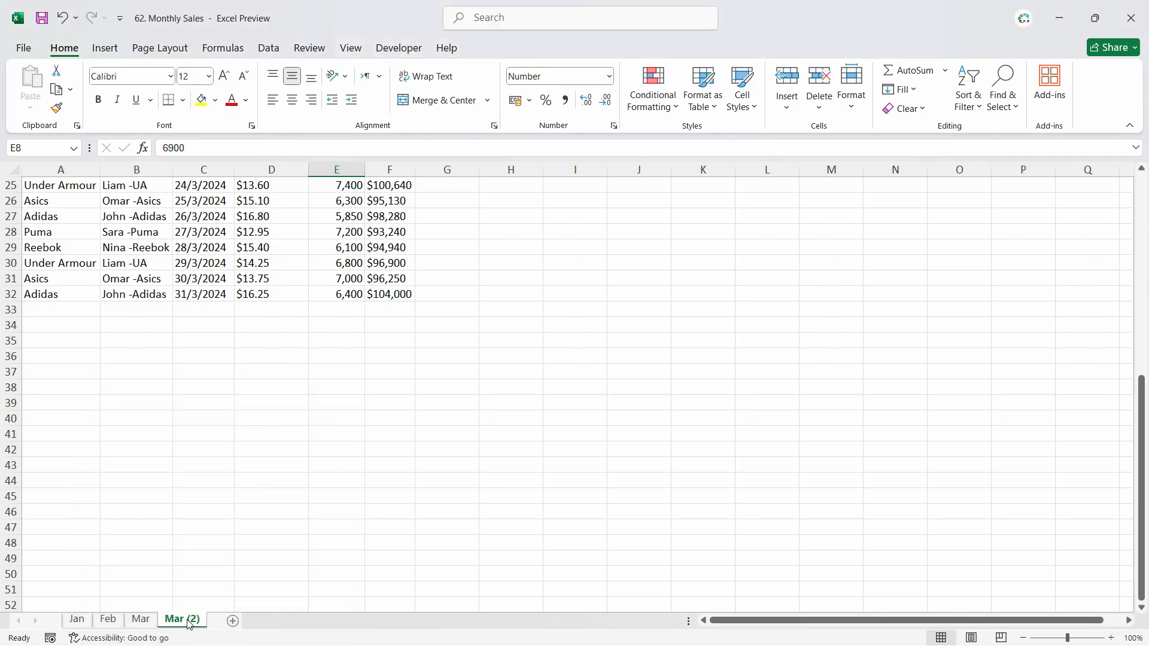
Rename the copied March worksheet as April.
double_click(190, 620)
key(BackSpace)
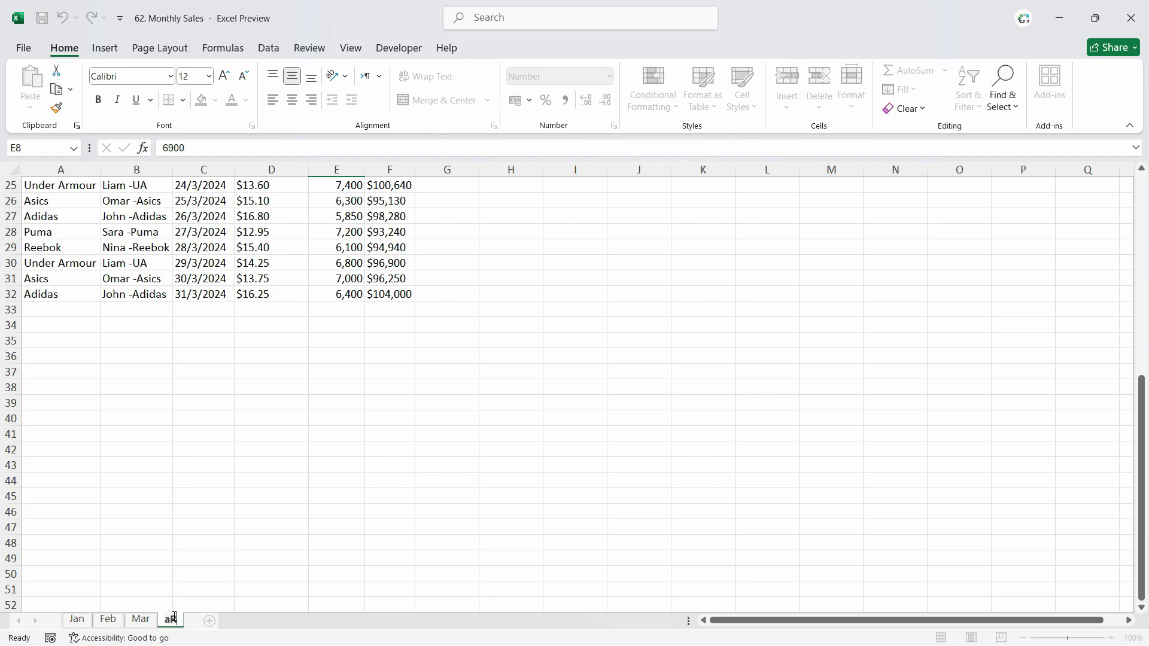
text(April)
key(Return)
Replace every 03 with 04 and every remaining 3 with 4 in the April sheet's Order Date column.
scroll(162, 592, up, 8)
click(203, 170)
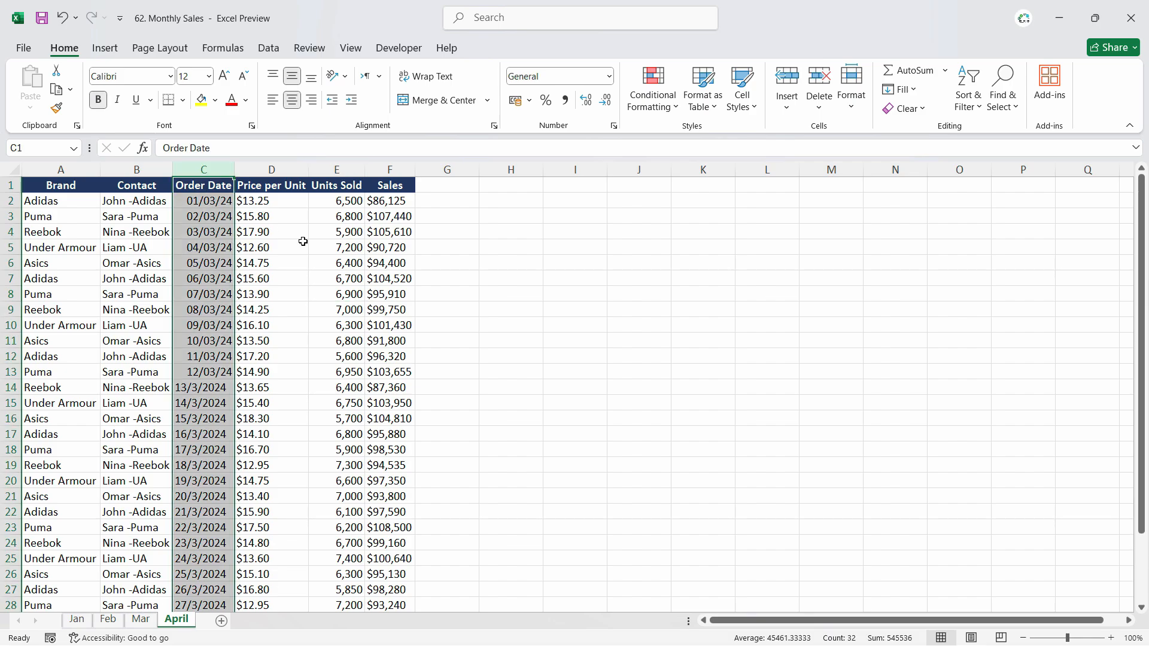
key(ctrl+f)
click(622, 311)
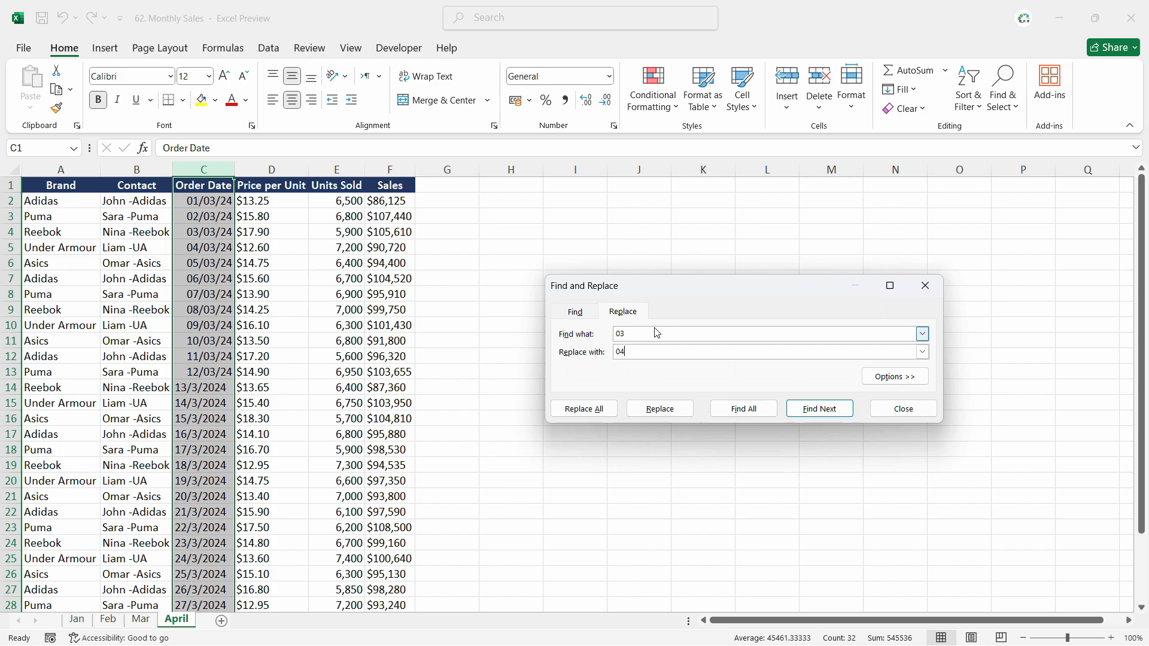
click(583, 409)
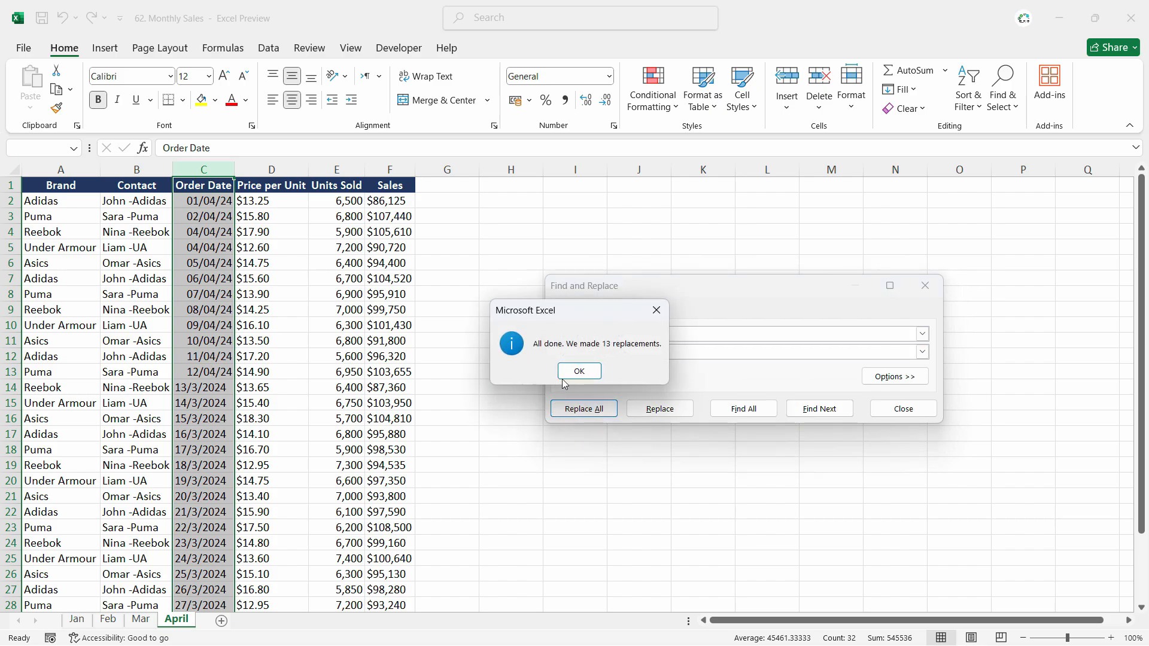
click(566, 376)
click(893, 419)
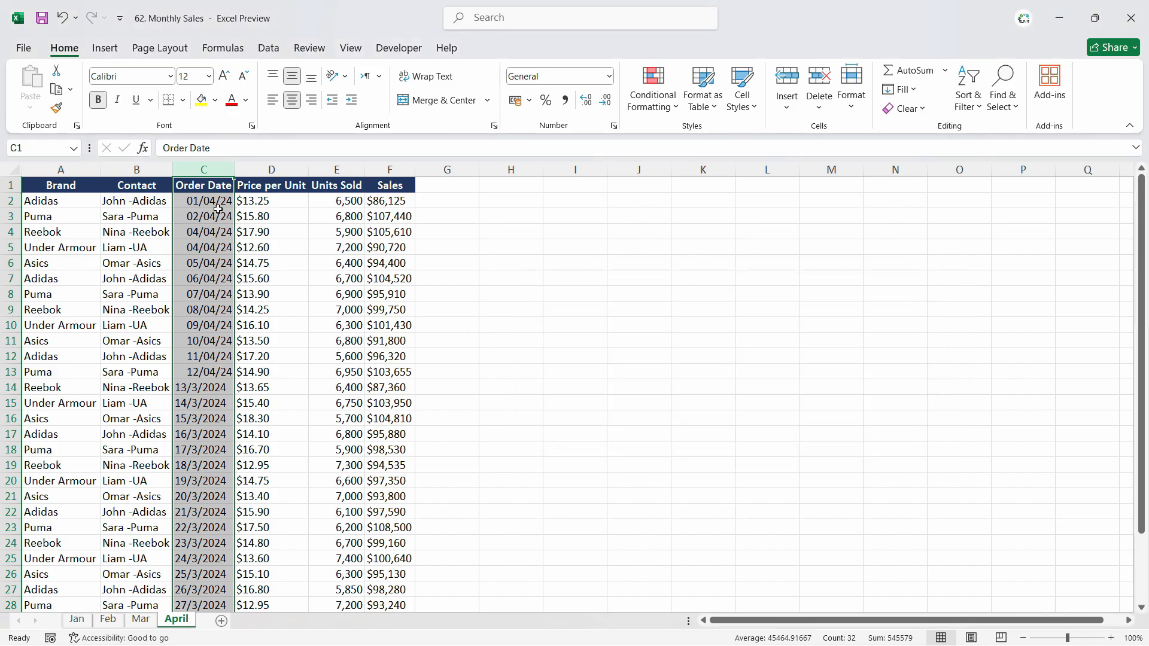
key(ctrl+h)
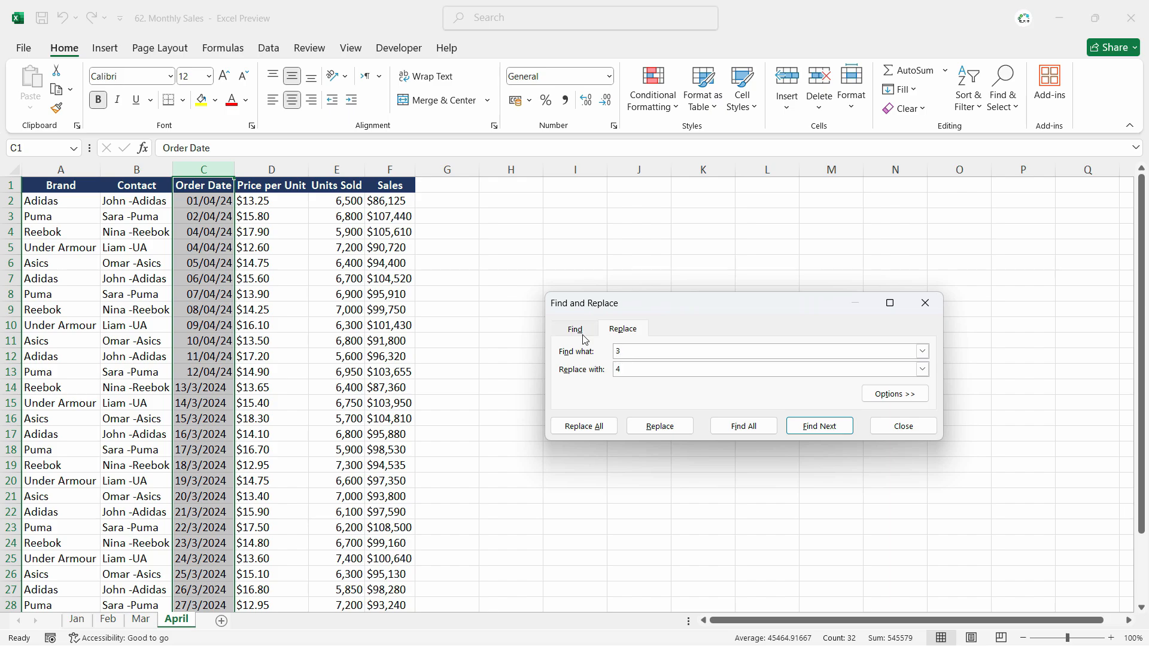
click(583, 428)
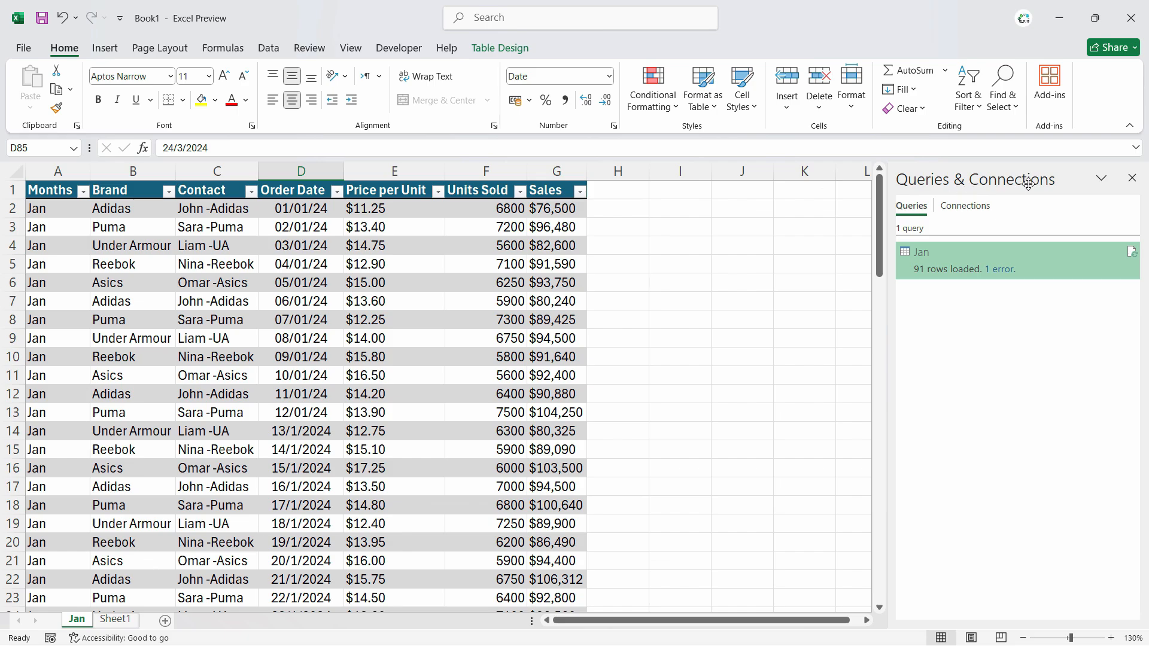
Refresh the Jan query in the Book1 workbook and check the April rows below March in the combined table.
scroll(381, 330, down, 20)
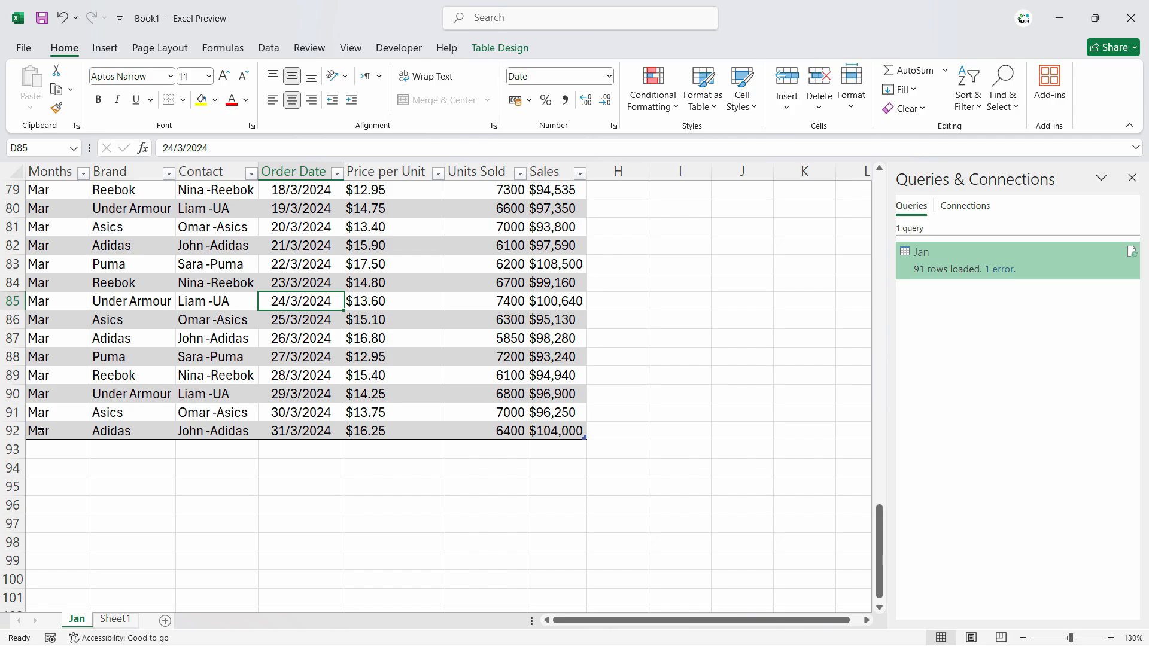
right_click(959, 264)
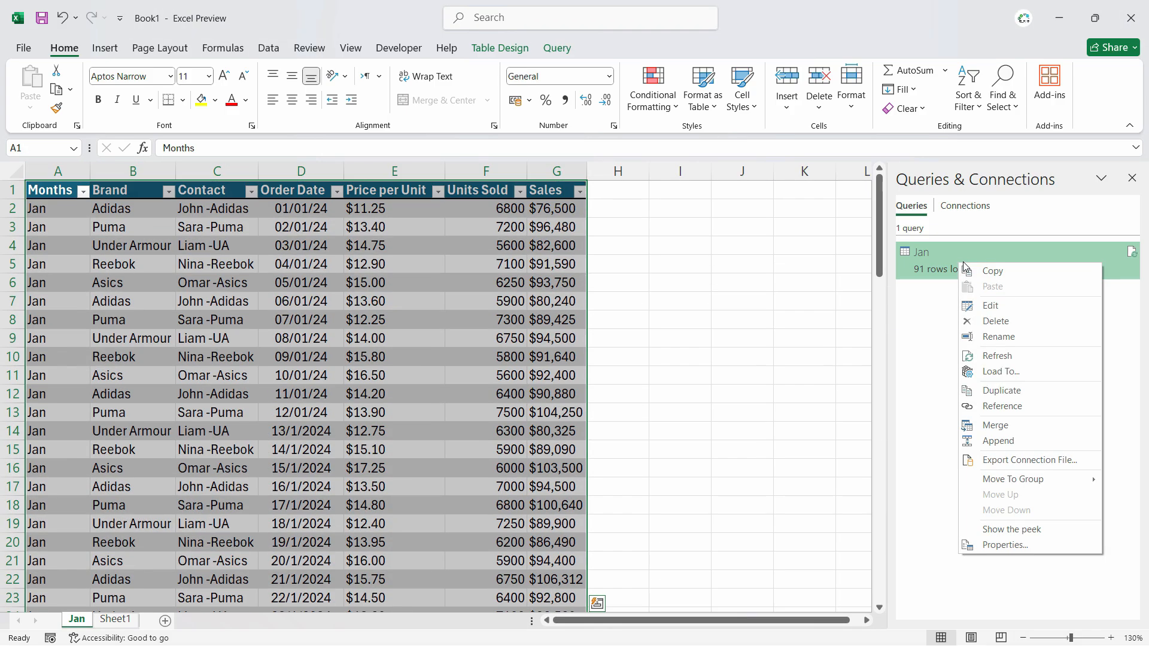
click(997, 356)
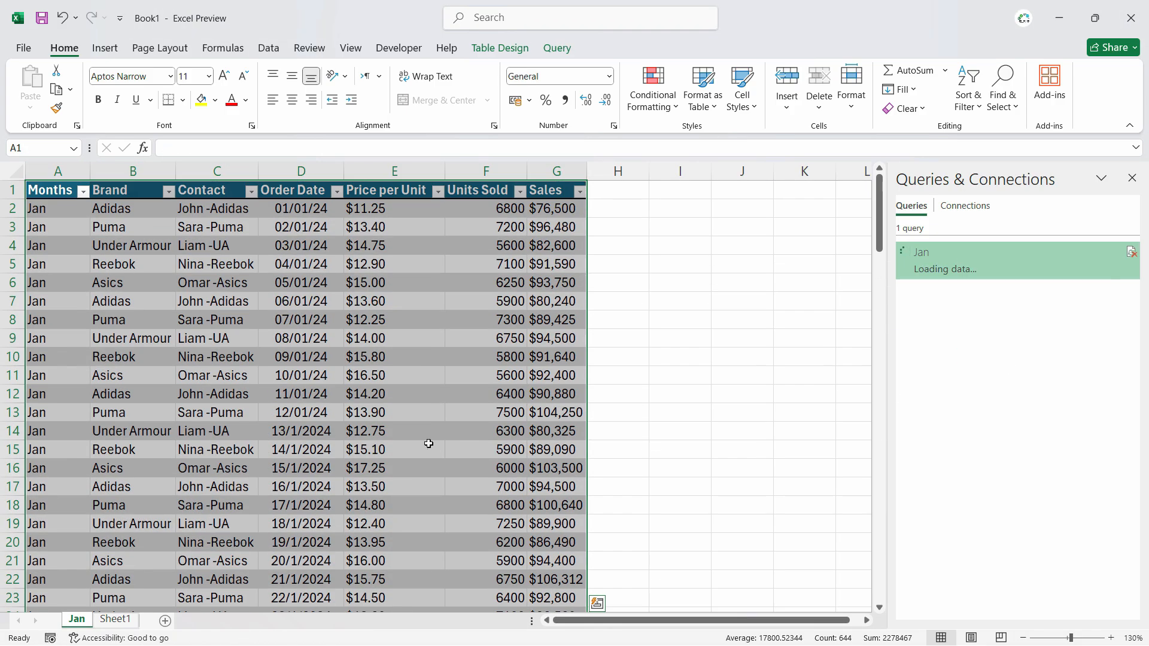
scroll(428, 443, down, 20)
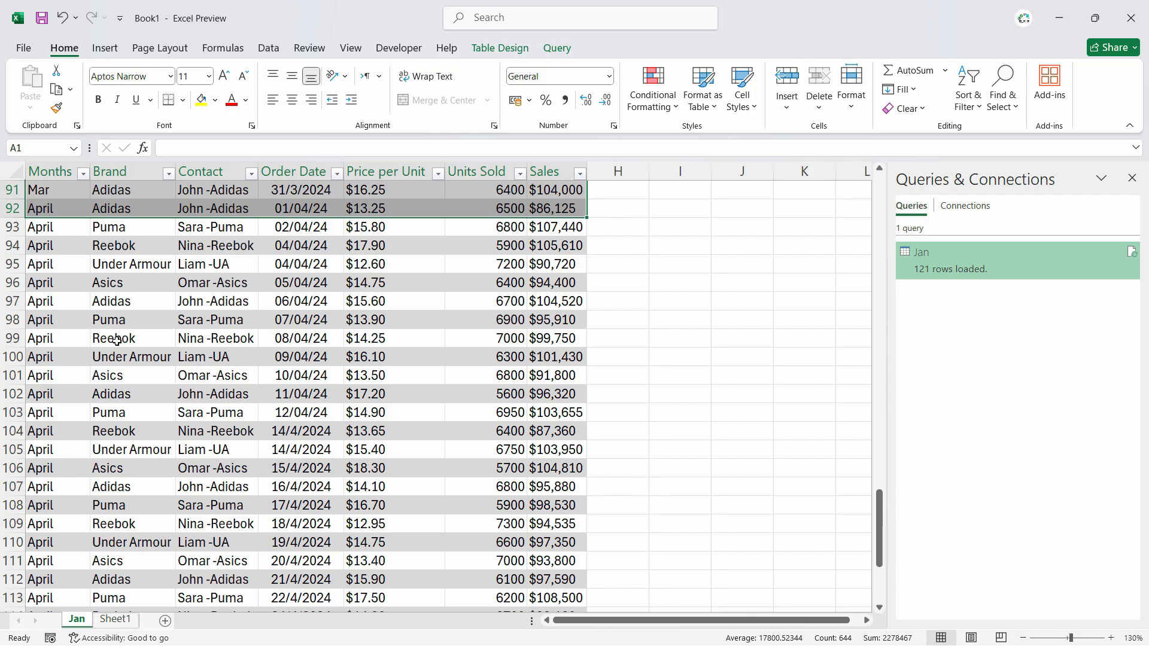
click(58, 227)
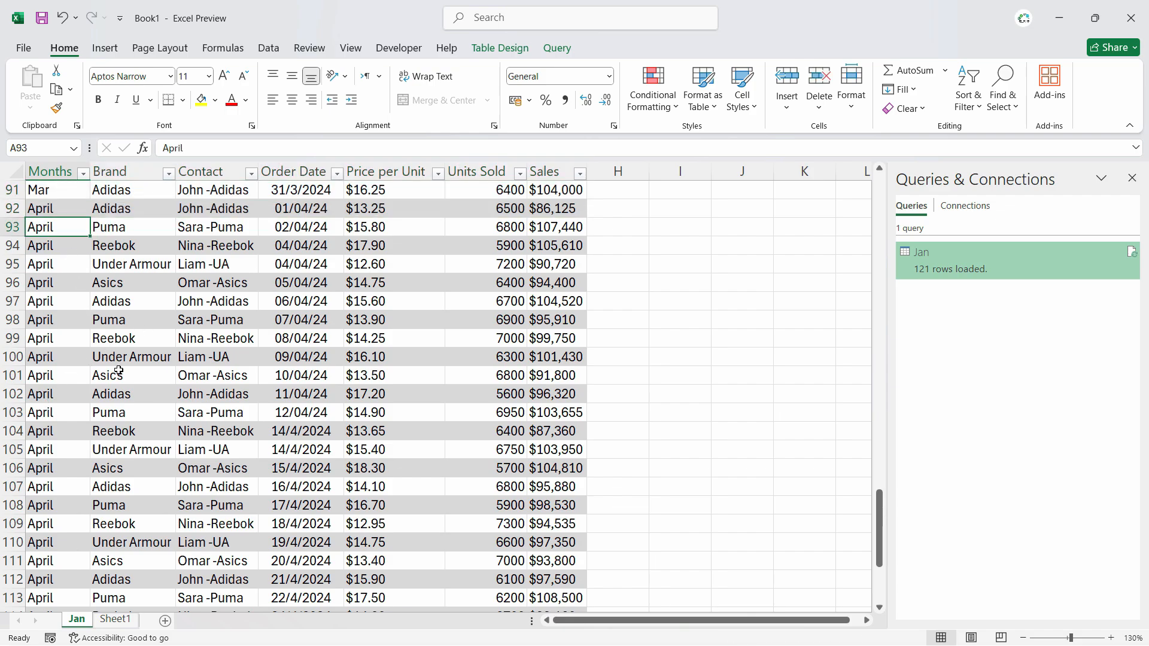